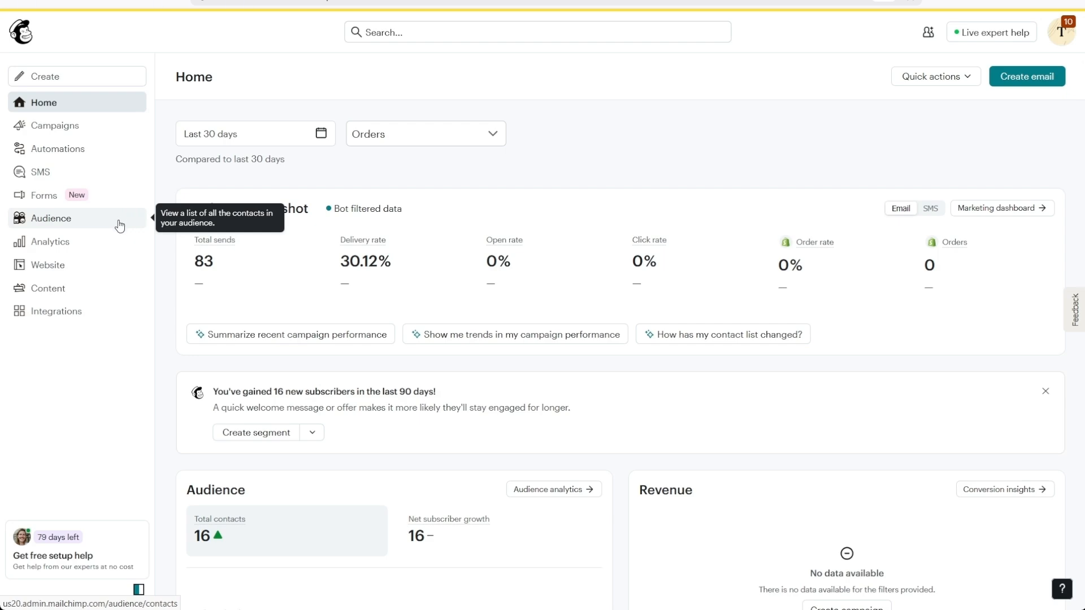
Go to Audience and choose Import contacts from the Add contacts menu
left_click(119, 226)
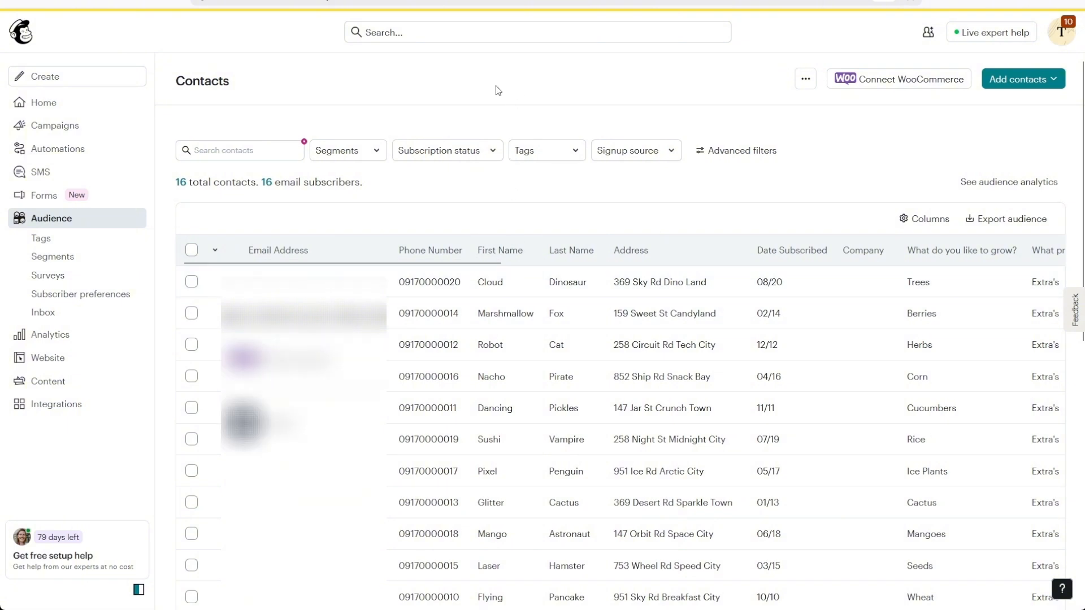
left_click(1046, 83)
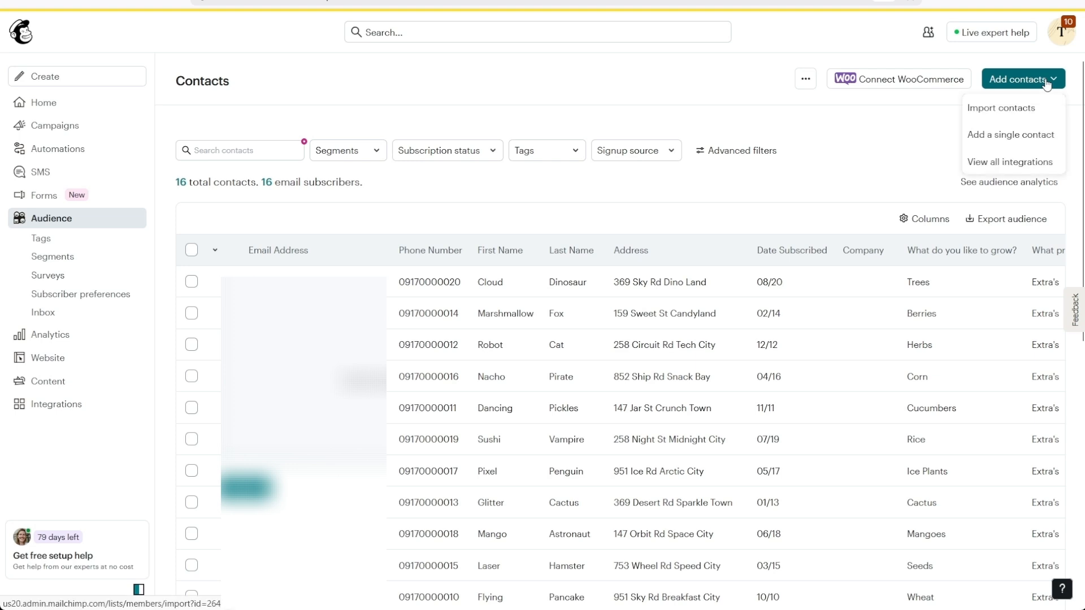
left_click(1031, 111)
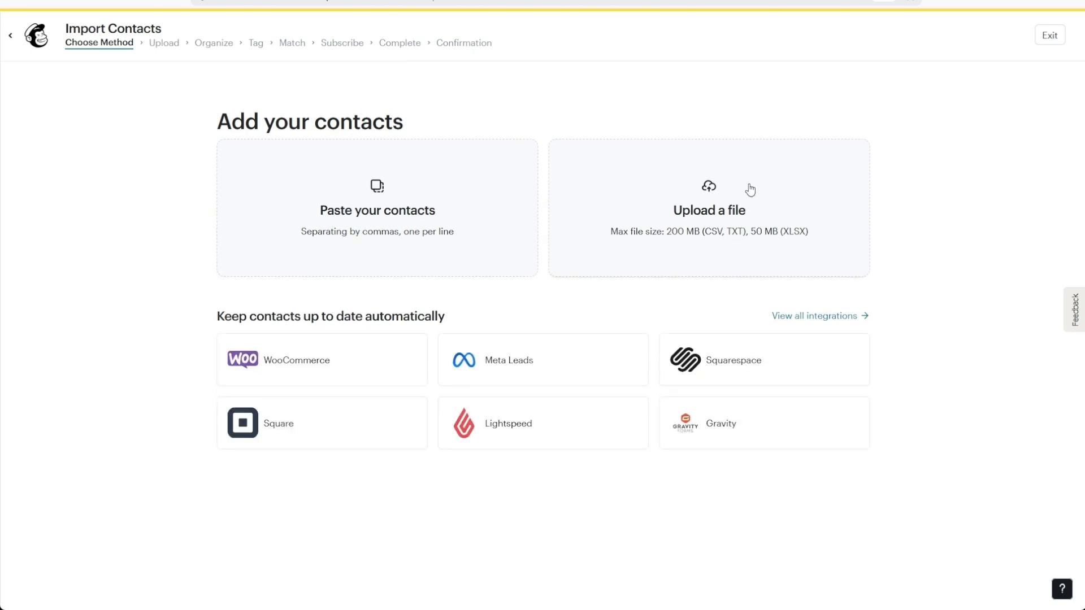
Choose Upload a file and download Mailchimp's sample CSV contact file
left_click(769, 217)
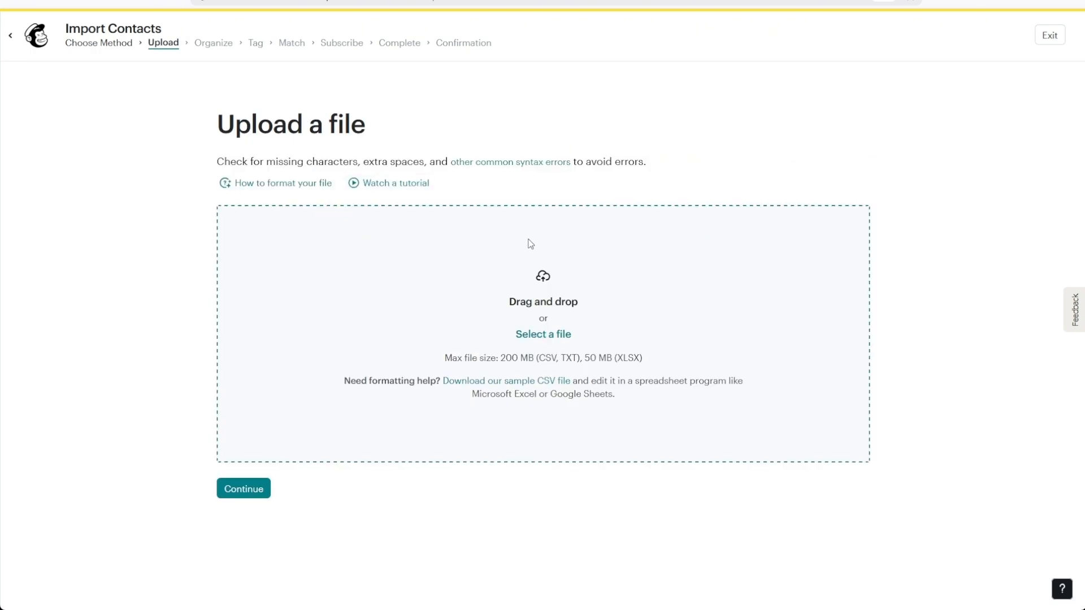
left_click_drag(499, 358, 596, 345)
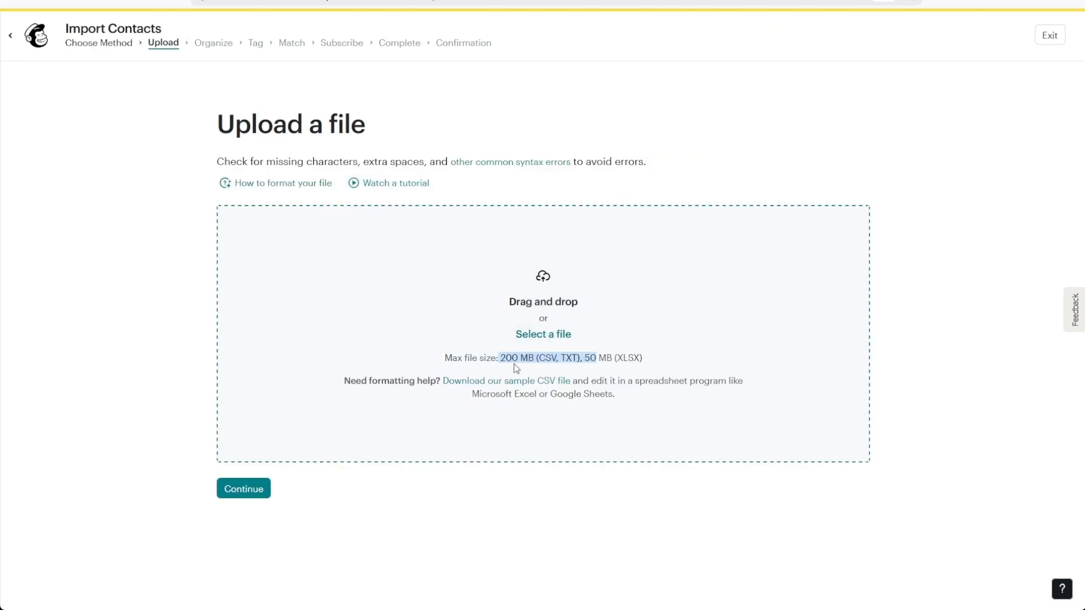
left_click(472, 374)
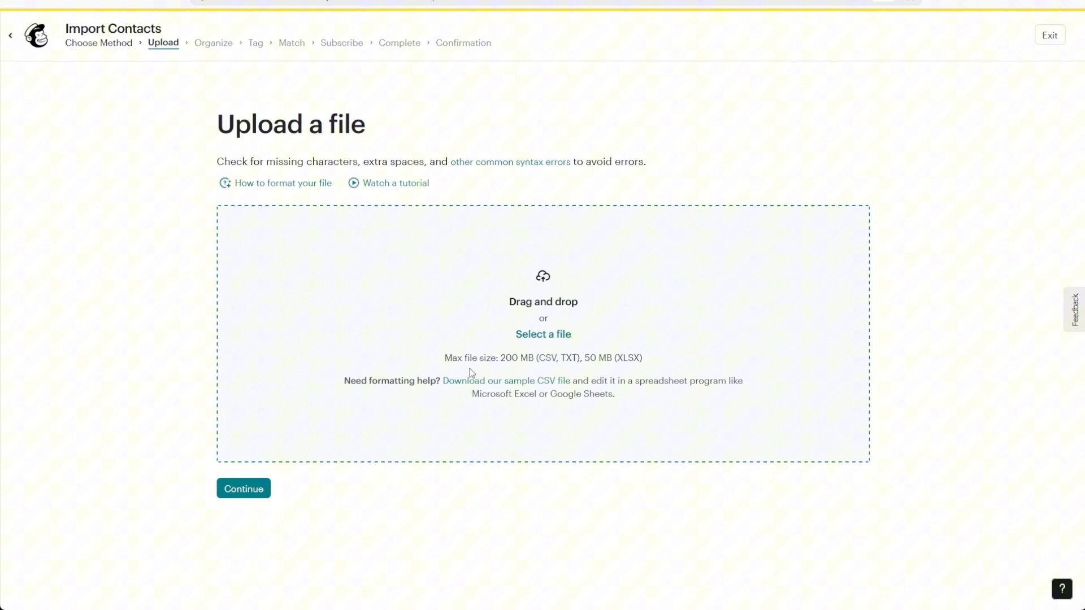
left_click(538, 383)
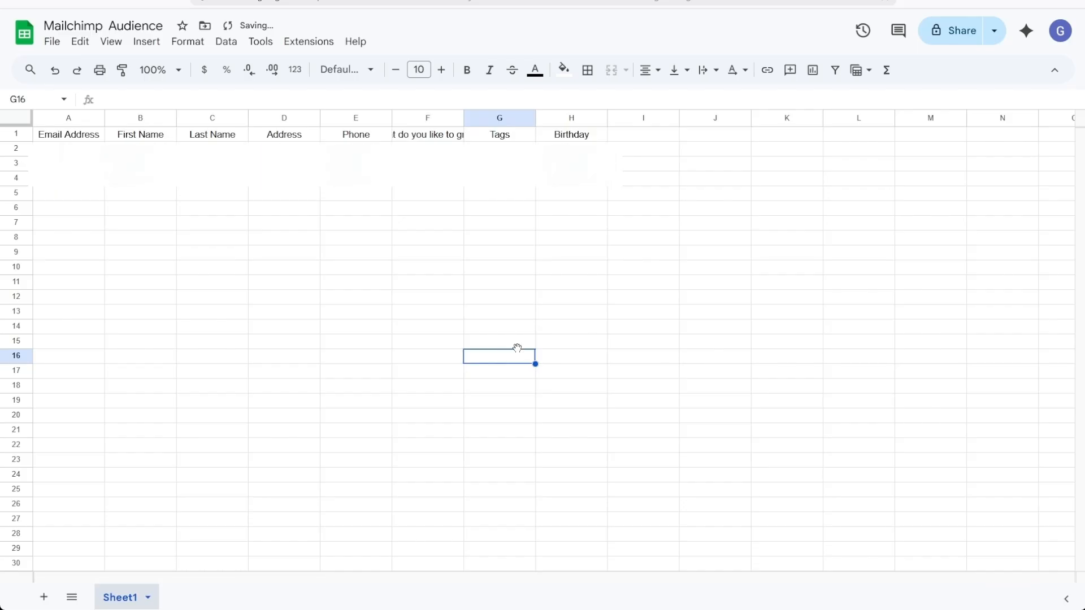
Auto-fit columns A, B, F, E and D to their headers and contents
double_click(105, 118)
double_click(244, 119)
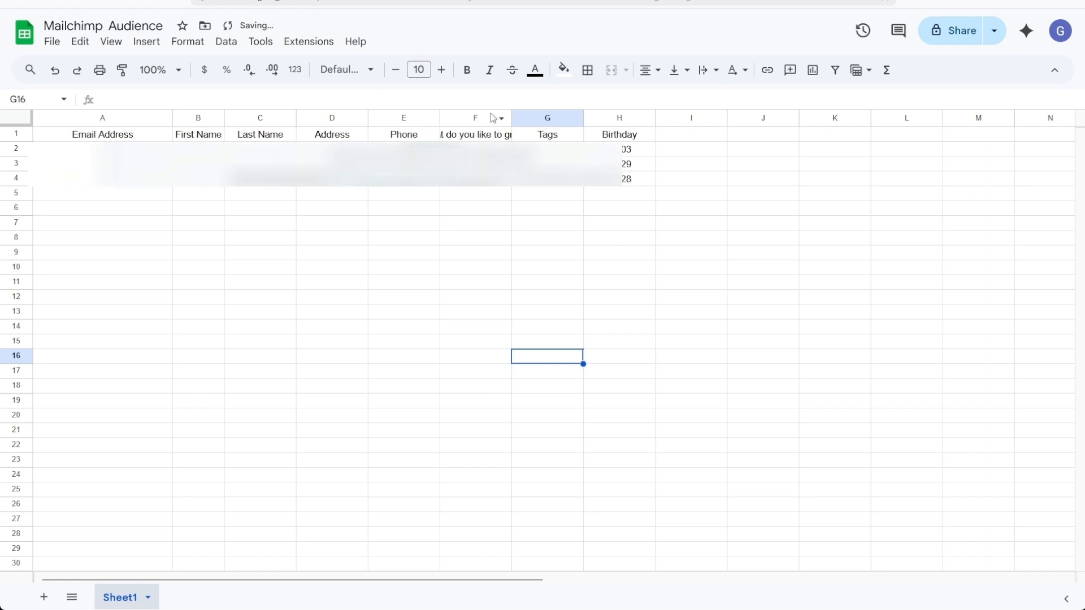
double_click(512, 118)
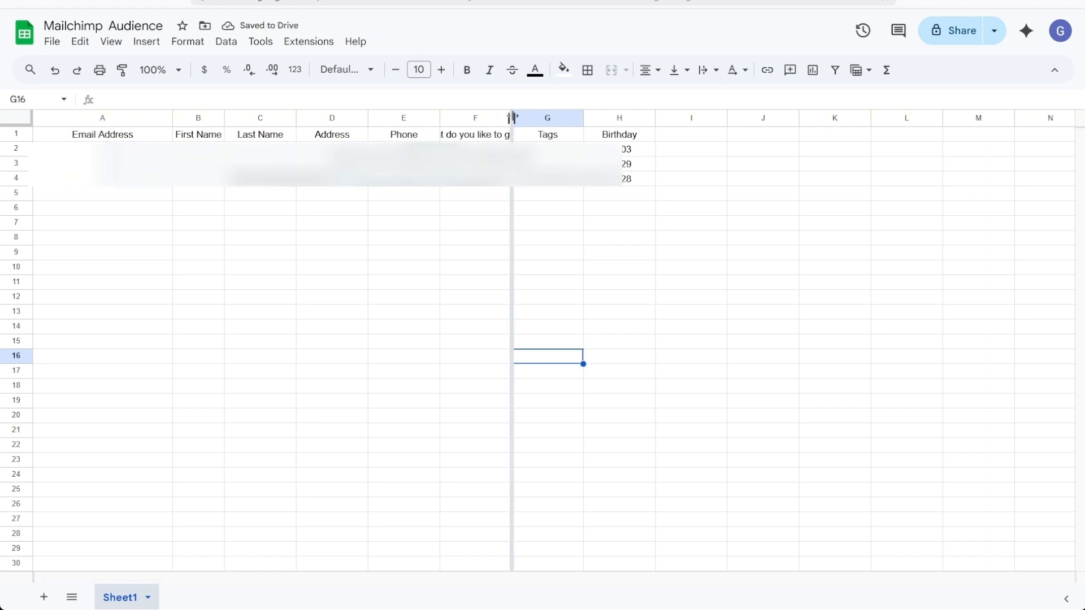
double_click(440, 118)
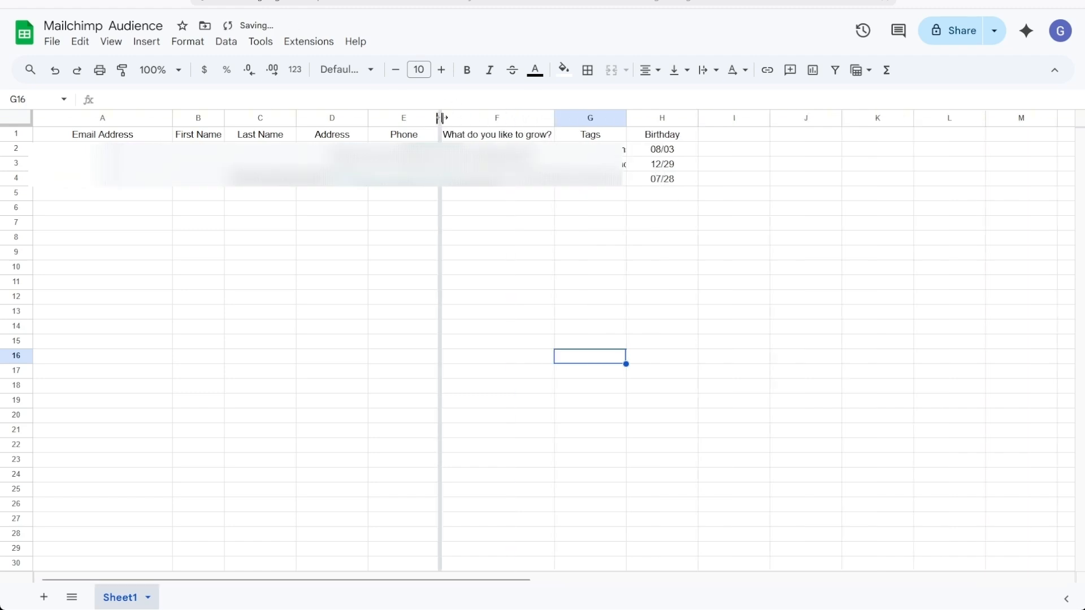
double_click(368, 118)
Review the First Name, Last Name, Address, Phone, grow, Tags and Birthday entries
left_click_drag(200, 138, 201, 163)
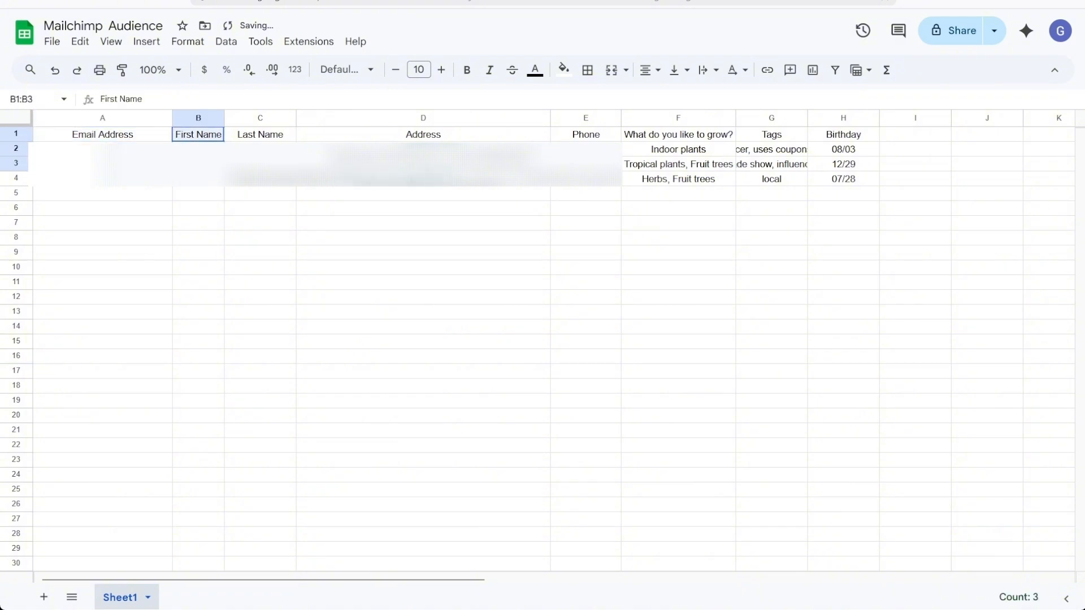
left_click_drag(261, 136, 261, 165)
left_click_drag(431, 136, 432, 179)
left_click_drag(586, 135, 587, 179)
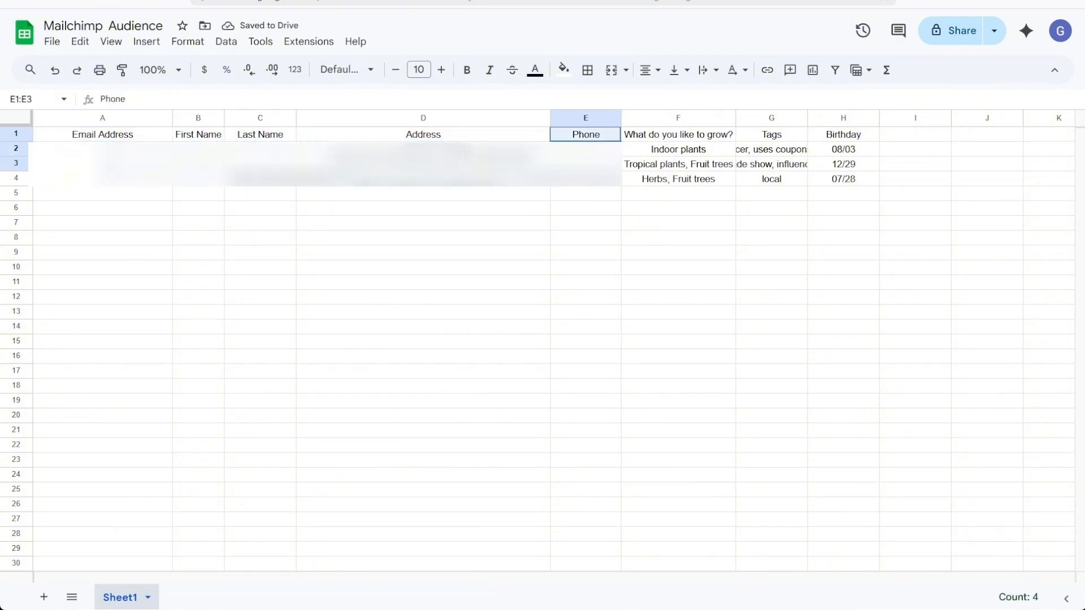
left_click_drag(684, 136, 686, 182)
left_click_drag(771, 135, 772, 179)
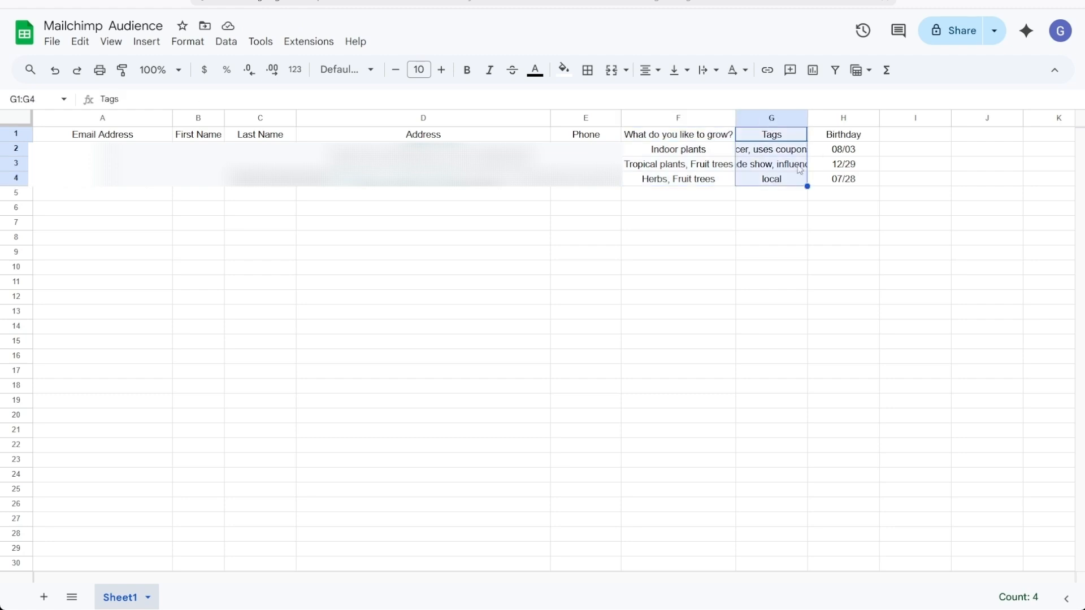
left_click_drag(842, 149, 838, 180)
left_click(839, 195)
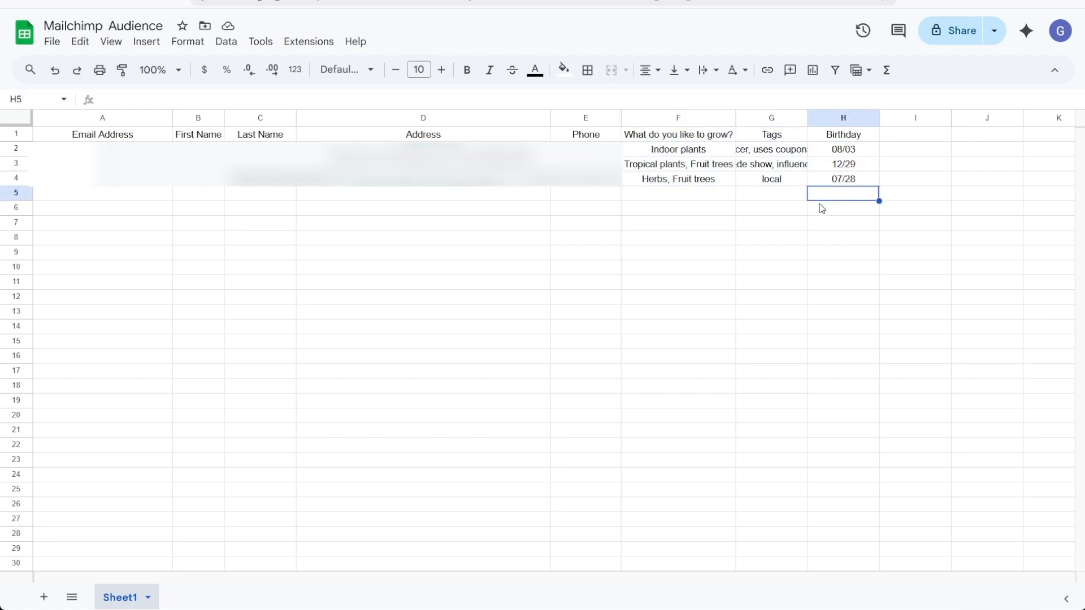
Select the email, name, address, phone, grow, Tags and Birthday columns together to review them
left_click_drag(146, 136, 203, 187)
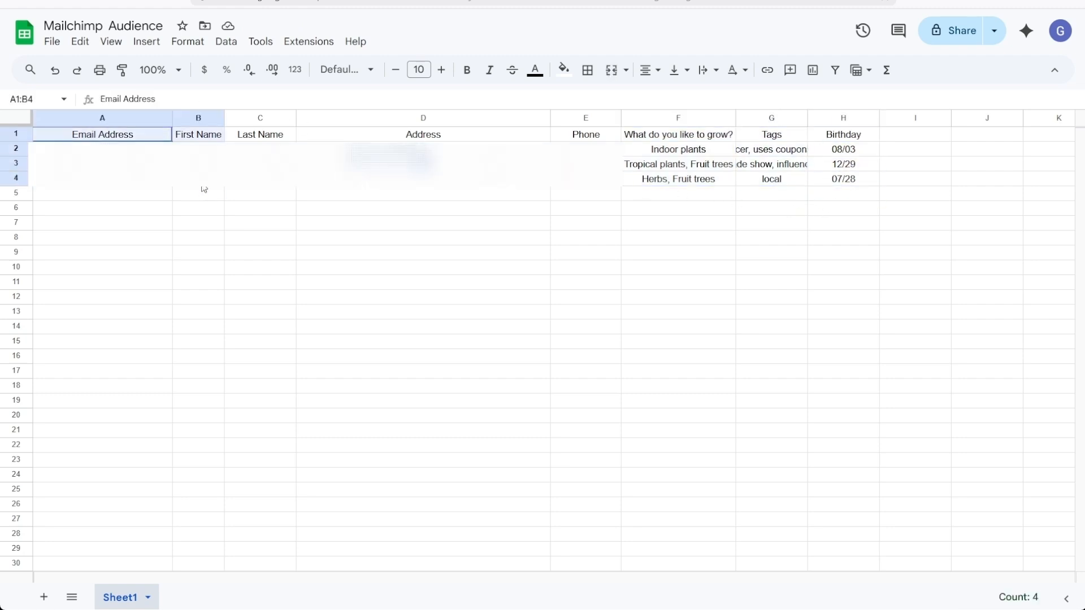
left_click_drag(592, 138, 593, 189)
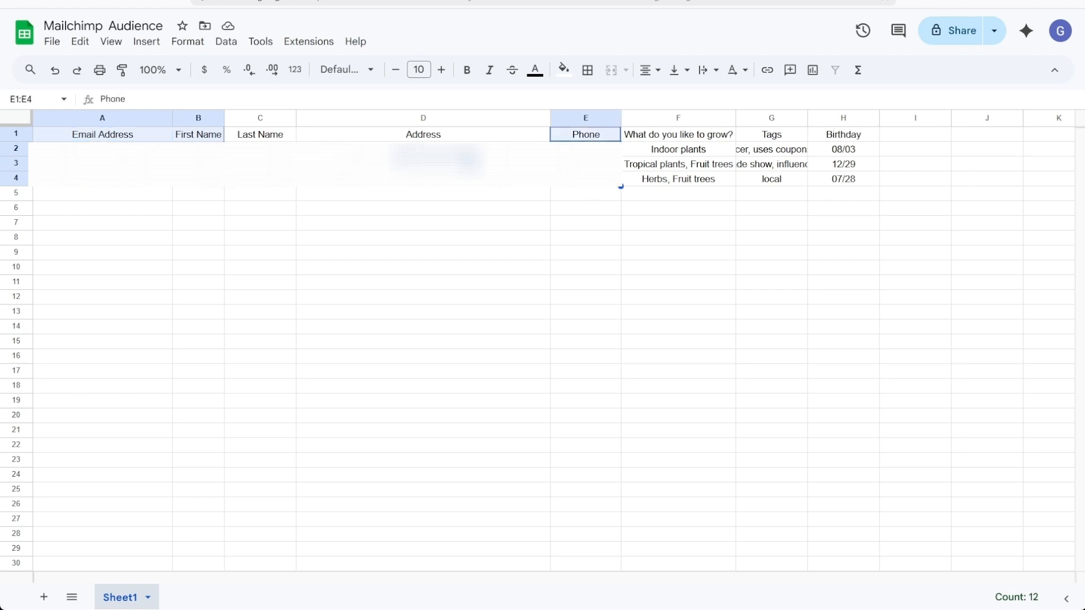
left_click_drag(260, 135, 626, 179)
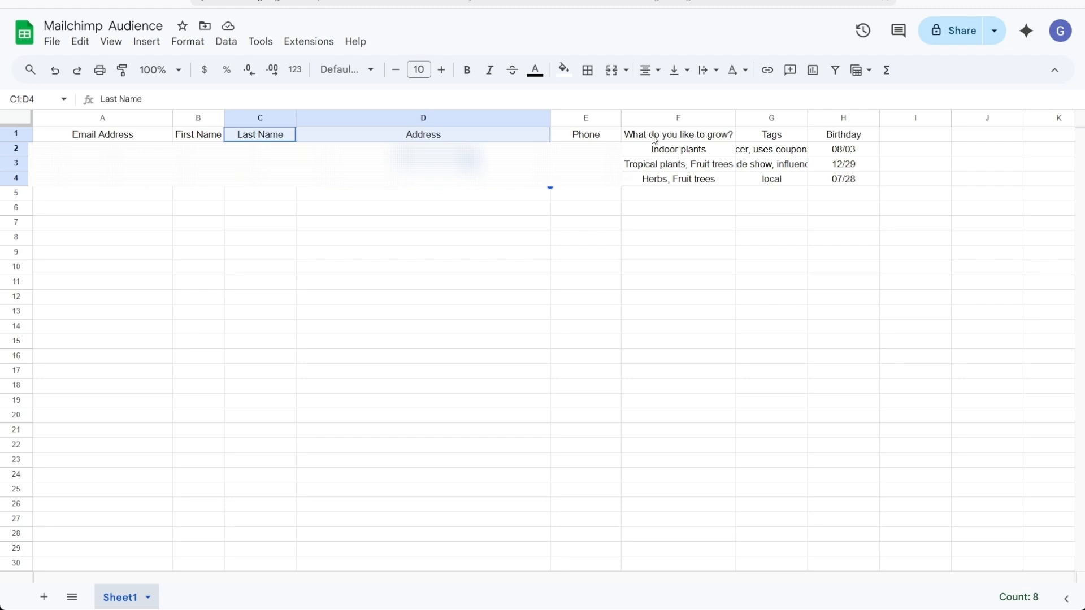
left_click_drag(652, 137, 102, 148)
left_click(821, 207)
Clear the sample rows and enter the first contact's email, first and last name, address and phone
key("Delete")
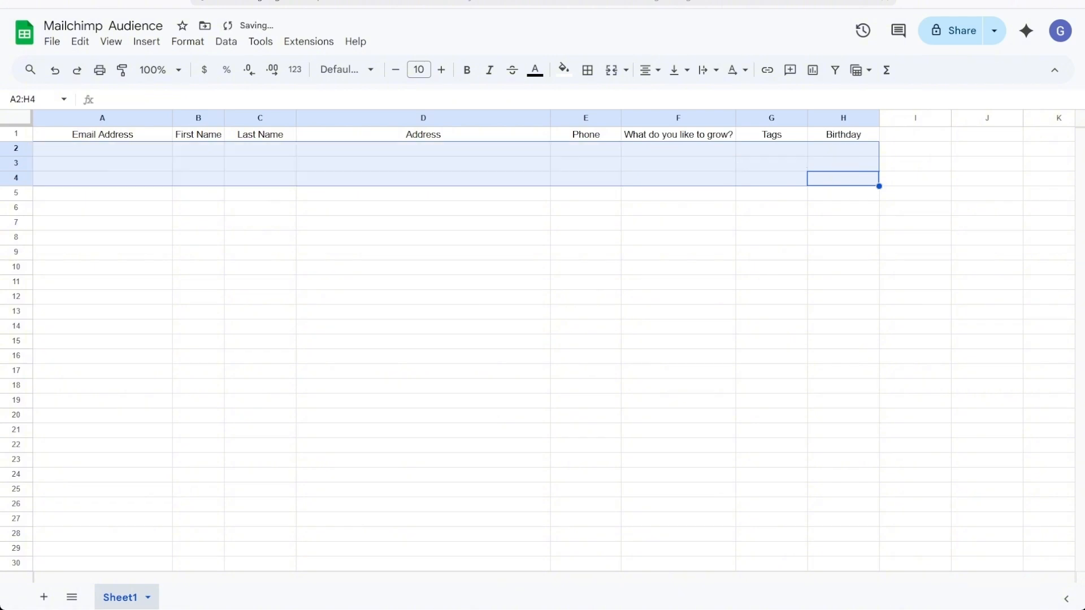
left_click(88, 154)
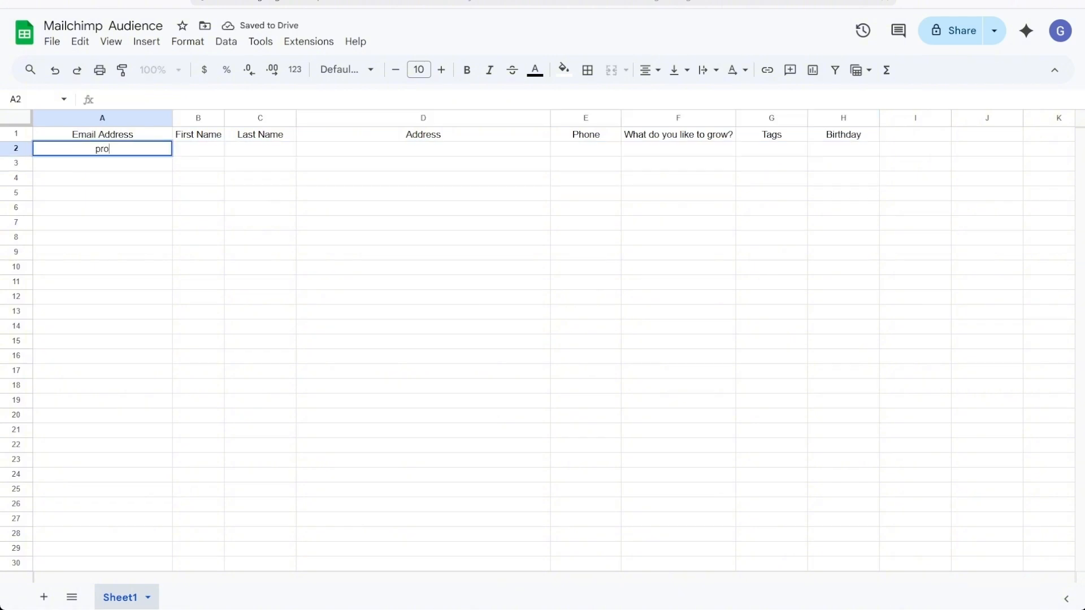
key("Tab")
key("Return")
type("Proton")
key("Tab")
type("P")
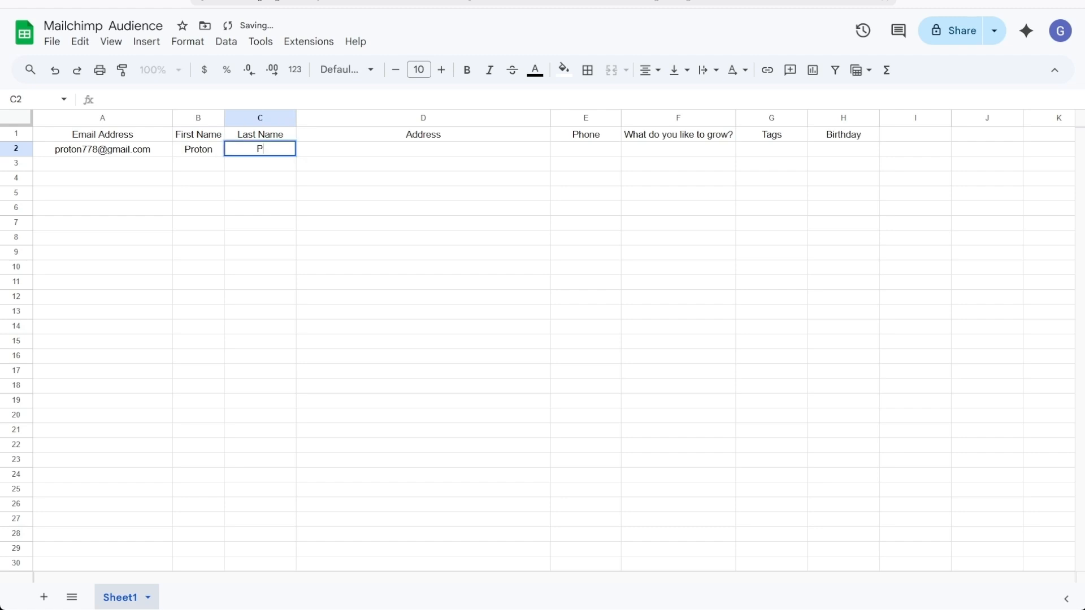
type("Doe")
key("Tab")
type("123 Example Street Lane")
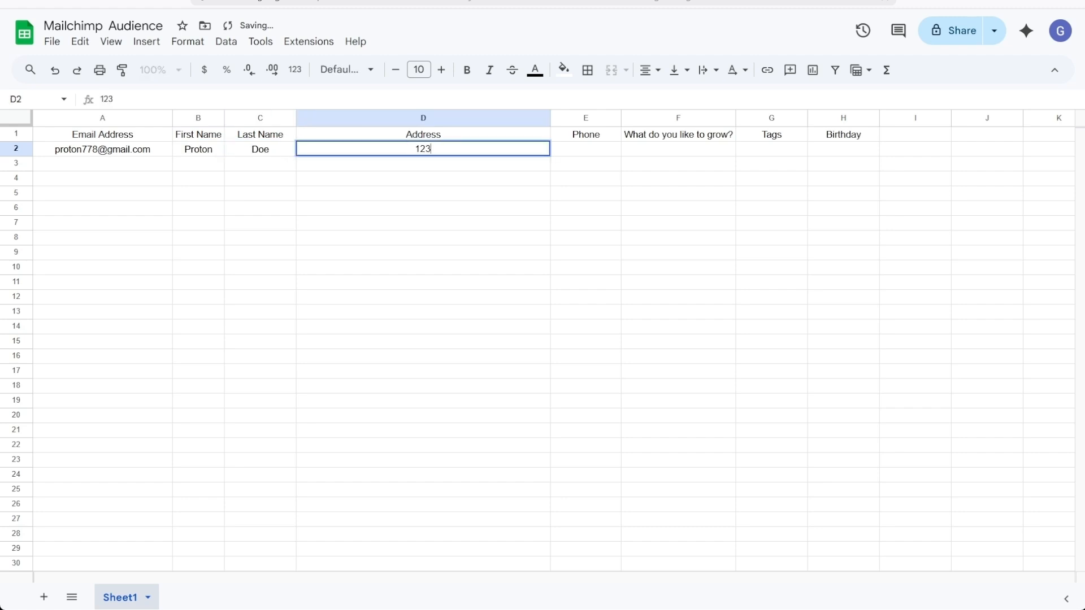
key("Tab")
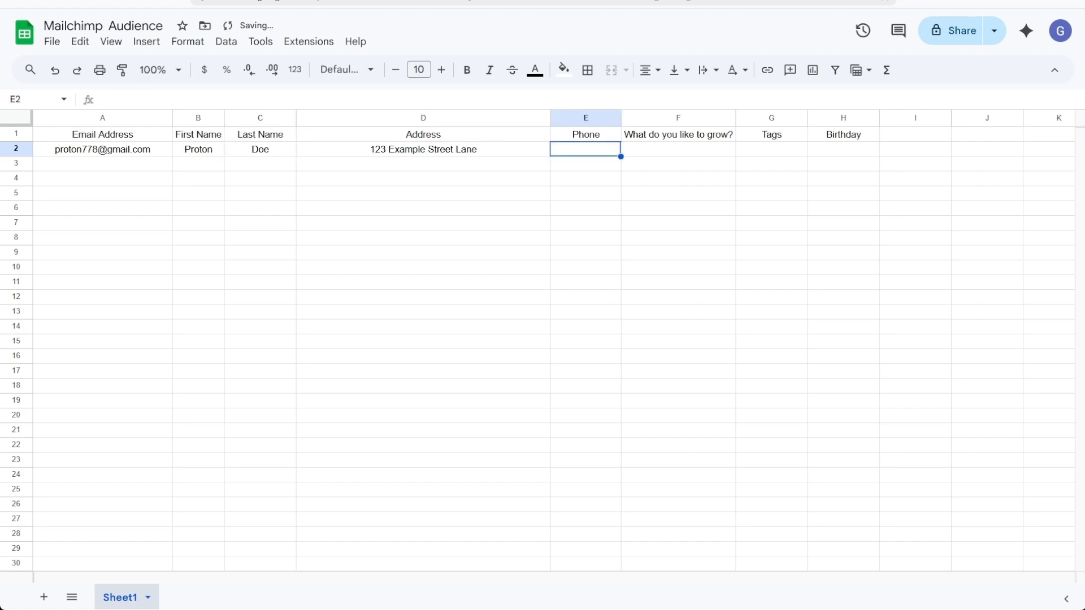
type("123 456 789")
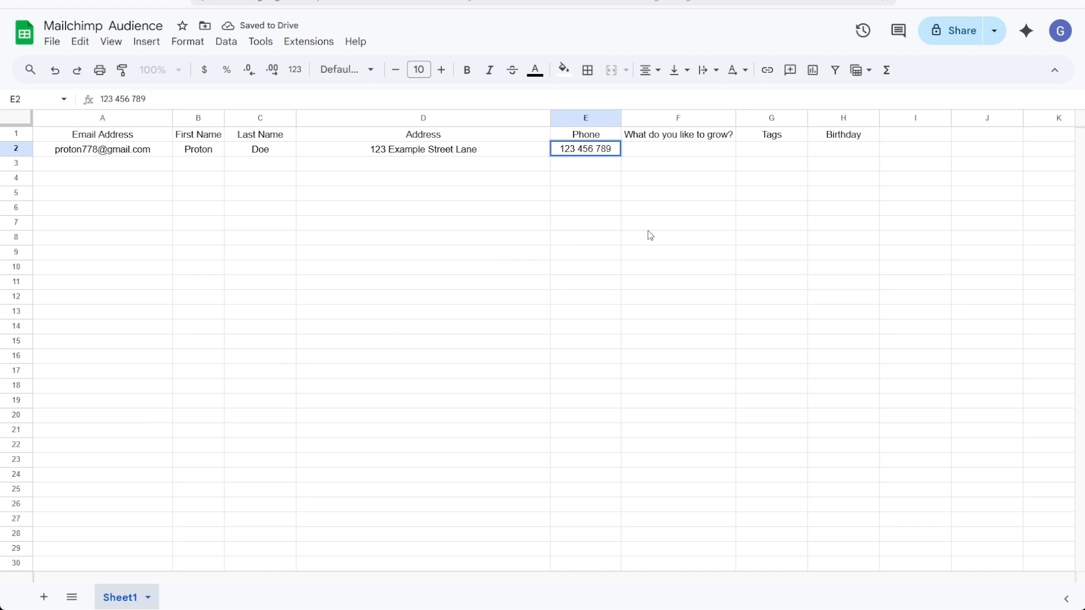
Enter 'Vegtables' as the first contact's grow answer in F2
left_click(672, 151)
double_click(678, 150)
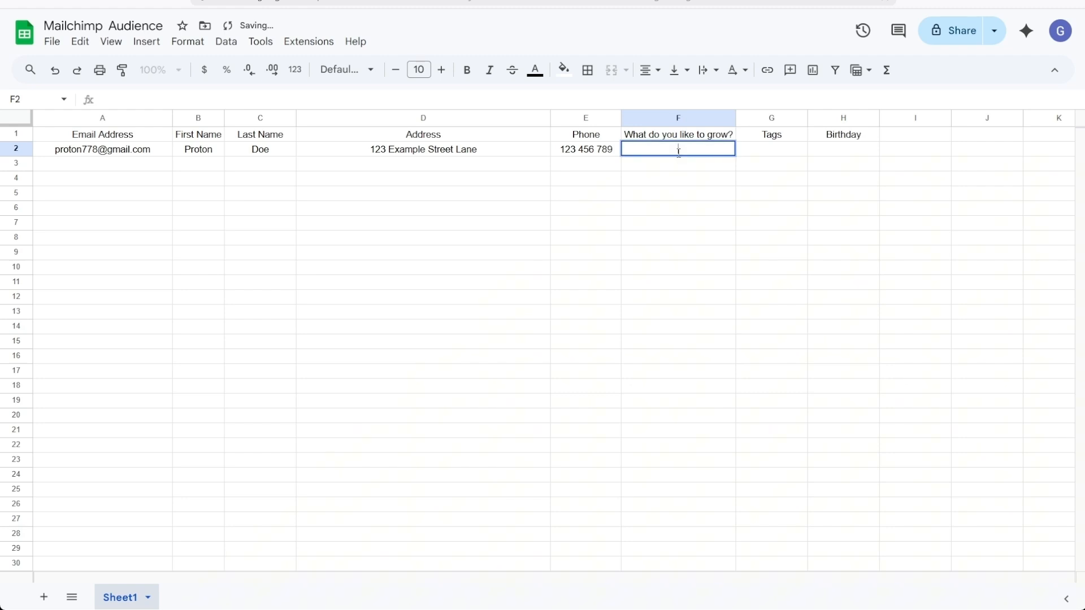
type("Vegtables")
key("Tab")
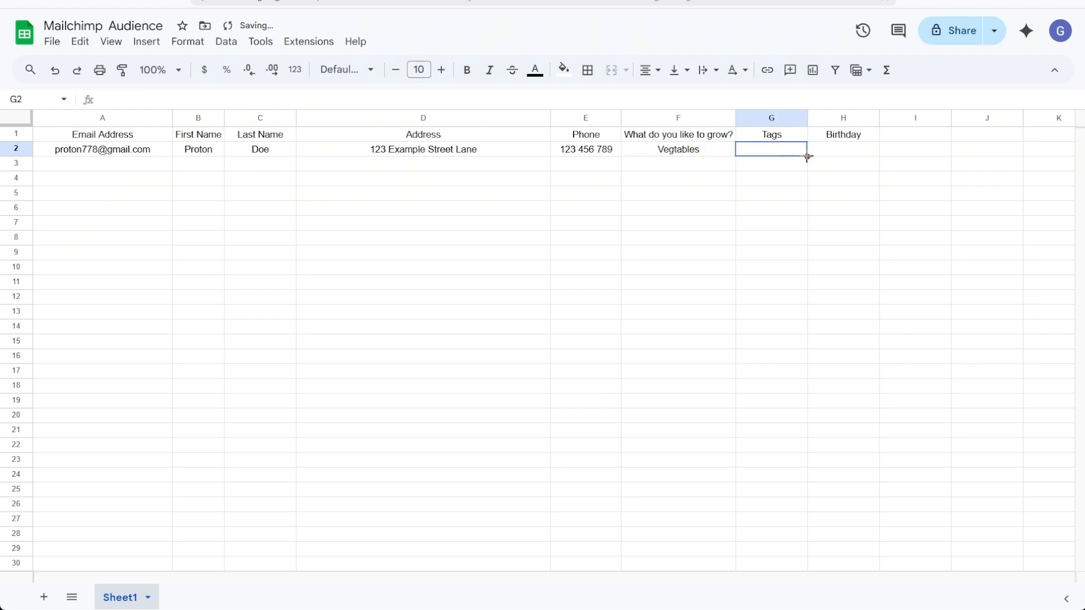
double_click(787, 151)
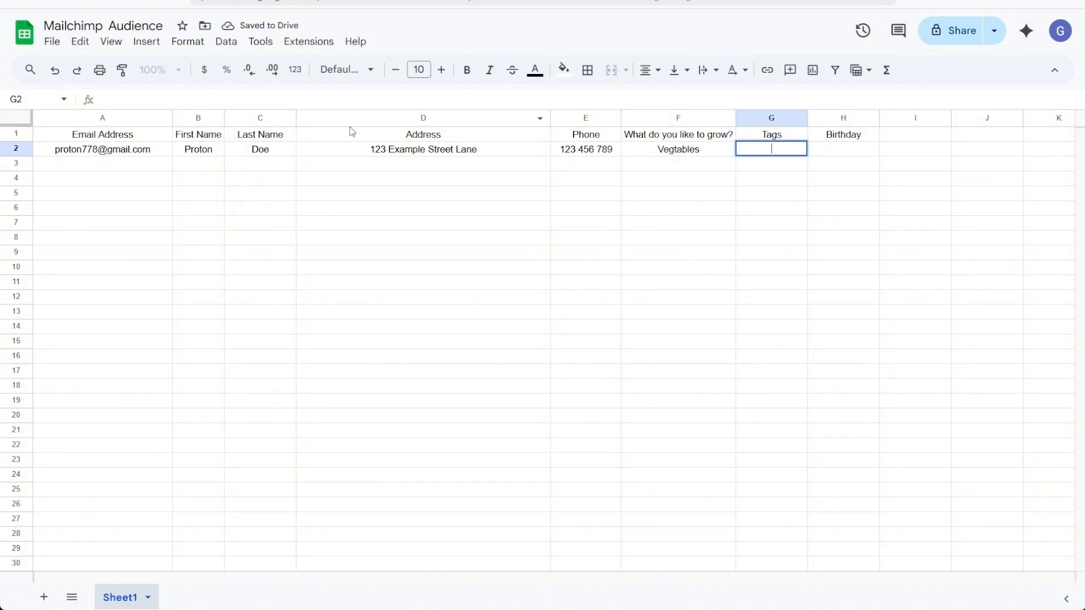
left_click_drag(160, 151, 711, 150)
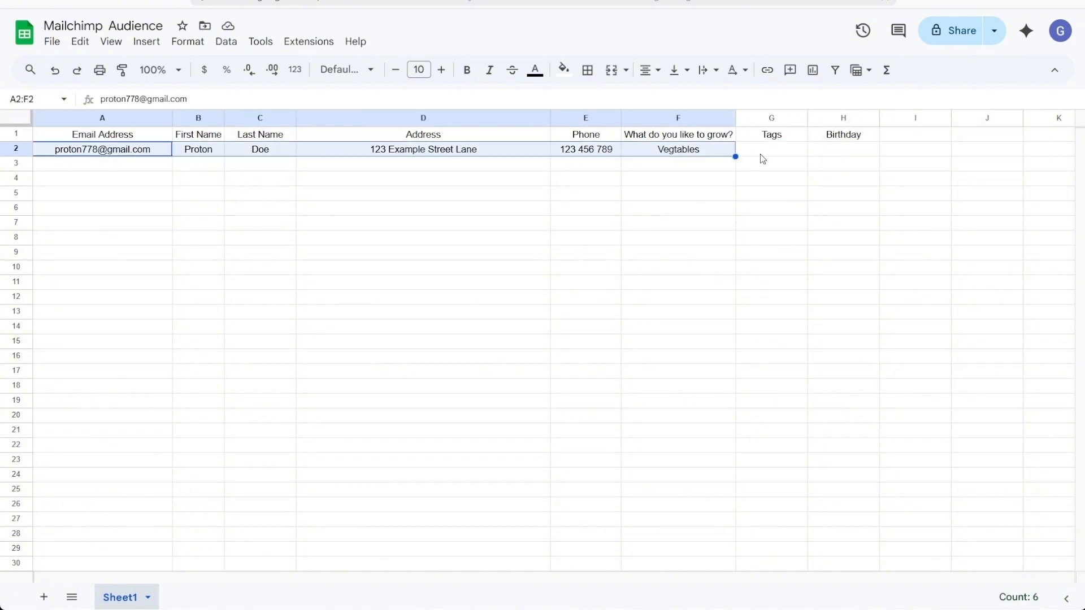
Give the first contact the birthday 08/20 in H2 and auto-fit the Address column
left_click(760, 154)
double_click(856, 150)
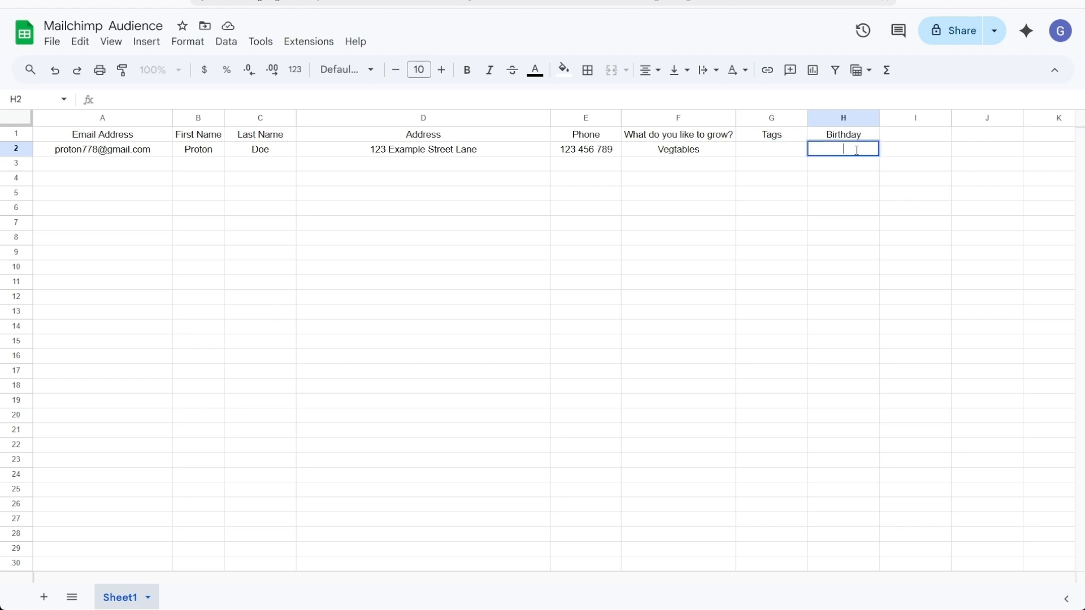
type("08/20")
left_click(372, 193)
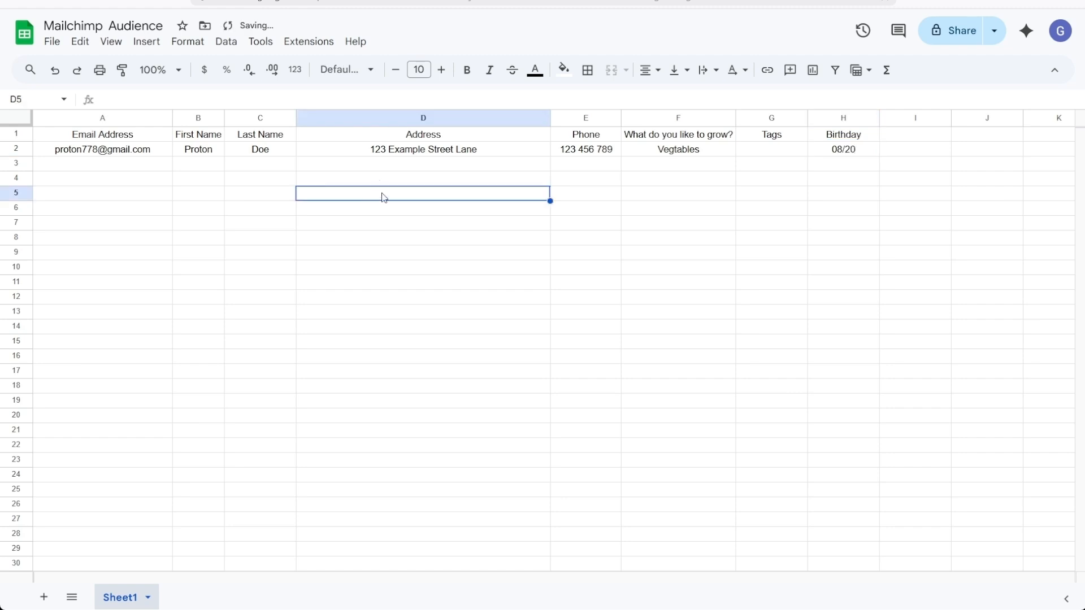
double_click(550, 119)
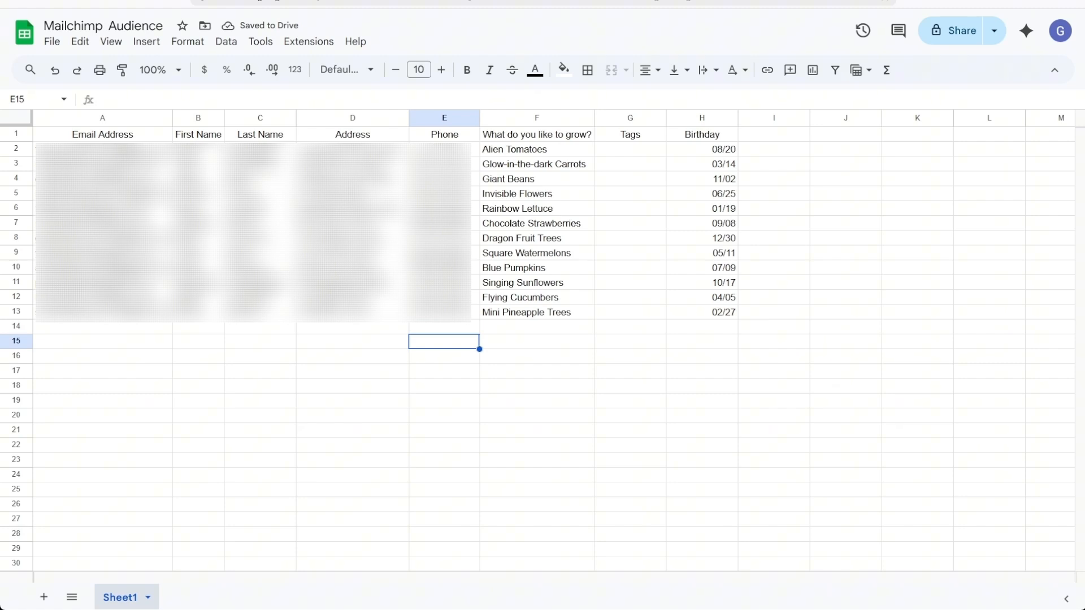
left_click(955, 384)
left_click_drag(129, 134, 170, 296)
left_click_drag(210, 138, 633, 152)
left_click(654, 327)
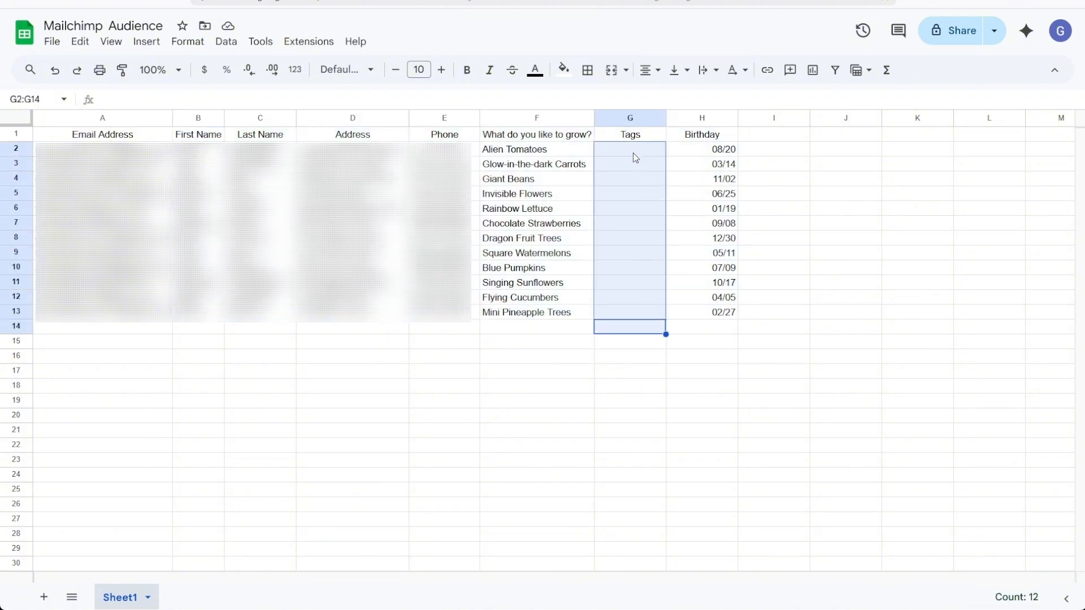
left_click(632, 152)
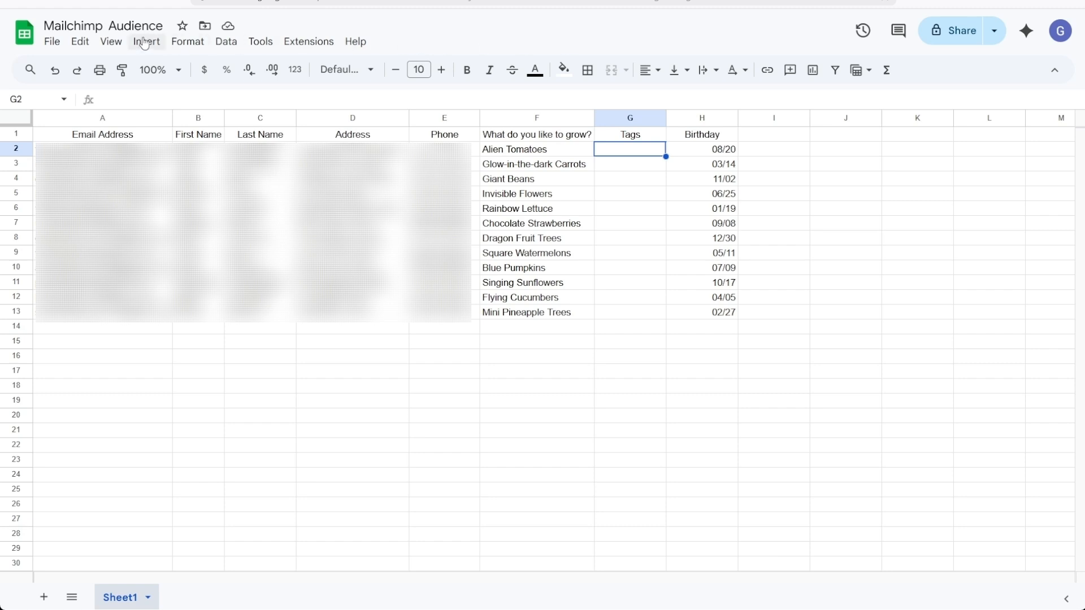
Download the contact sheet as a Comma Separated Values (.csv) file from the File menu
left_click(51, 42)
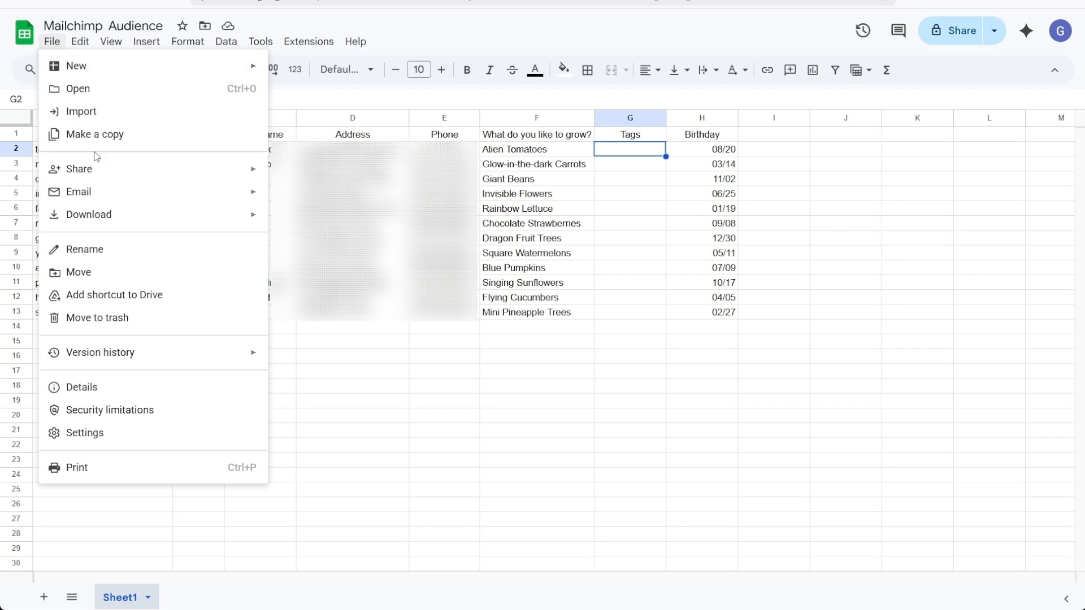
mouse_move(99, 222)
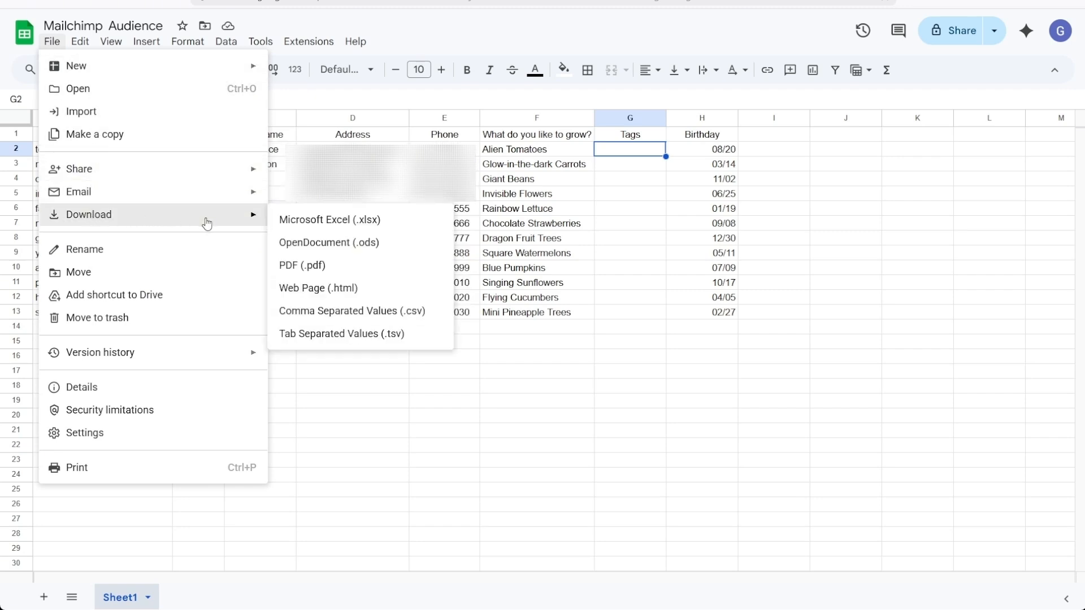
left_click(382, 310)
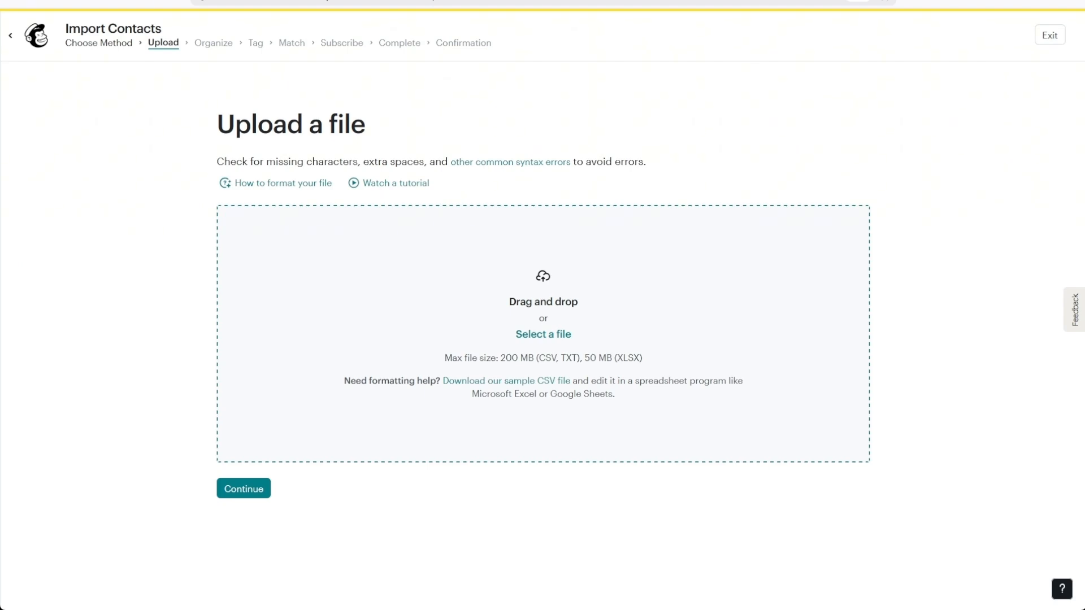
Upload Mailchimp Audience - Sheet1.csv and keep Tessarina as the target audience
left_click(450, 270)
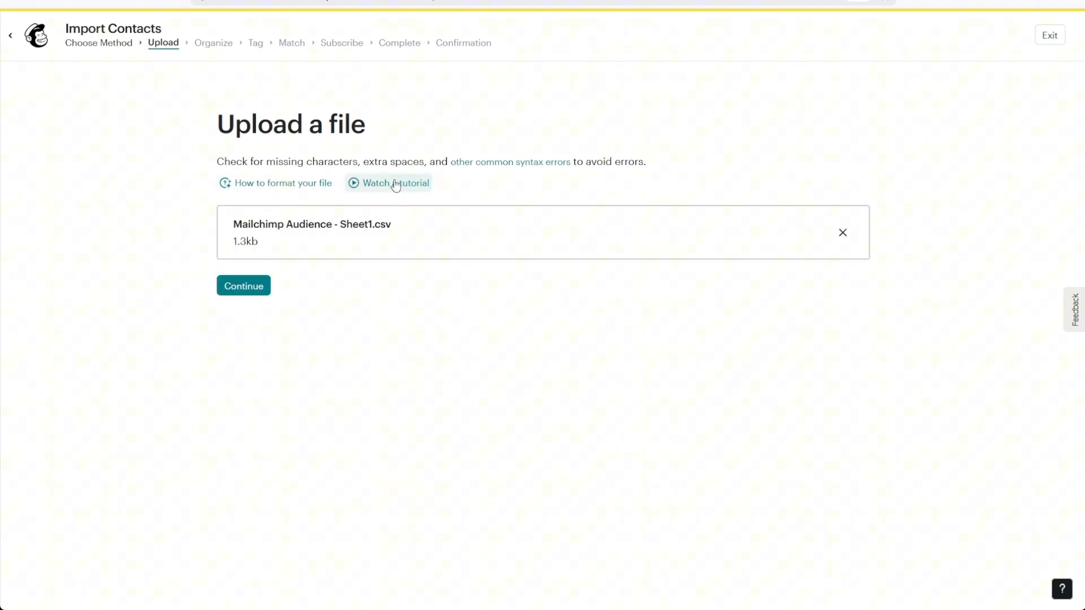
left_click(261, 291)
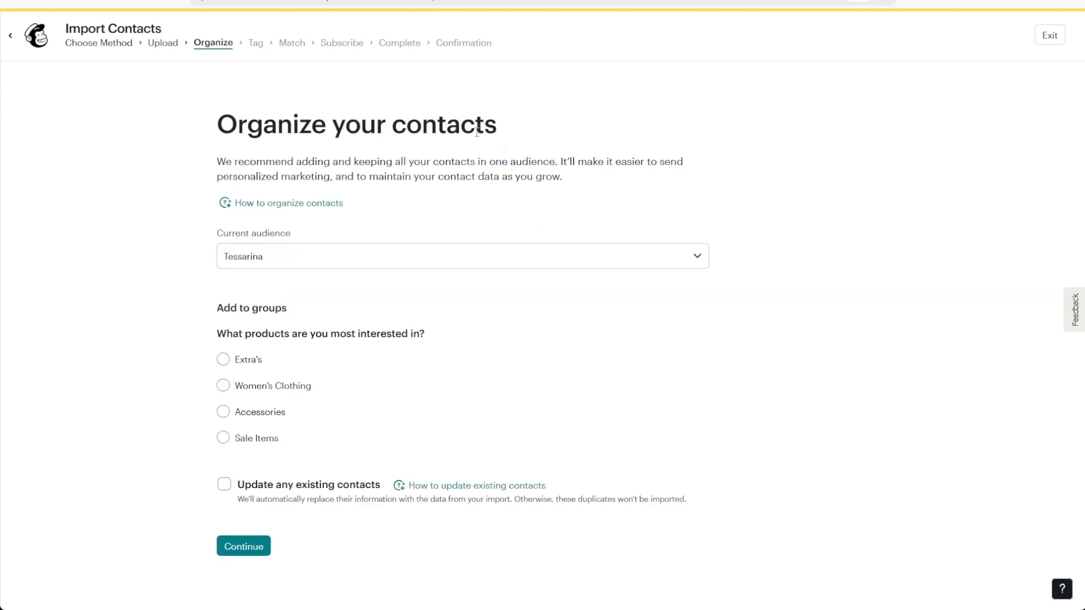
left_click(465, 255)
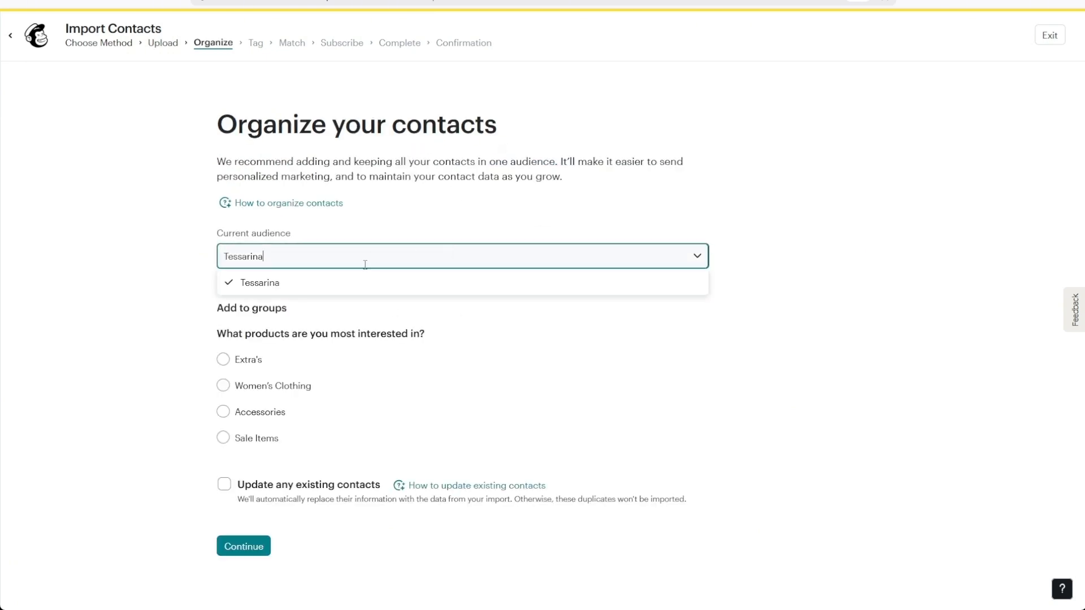
left_click(355, 281)
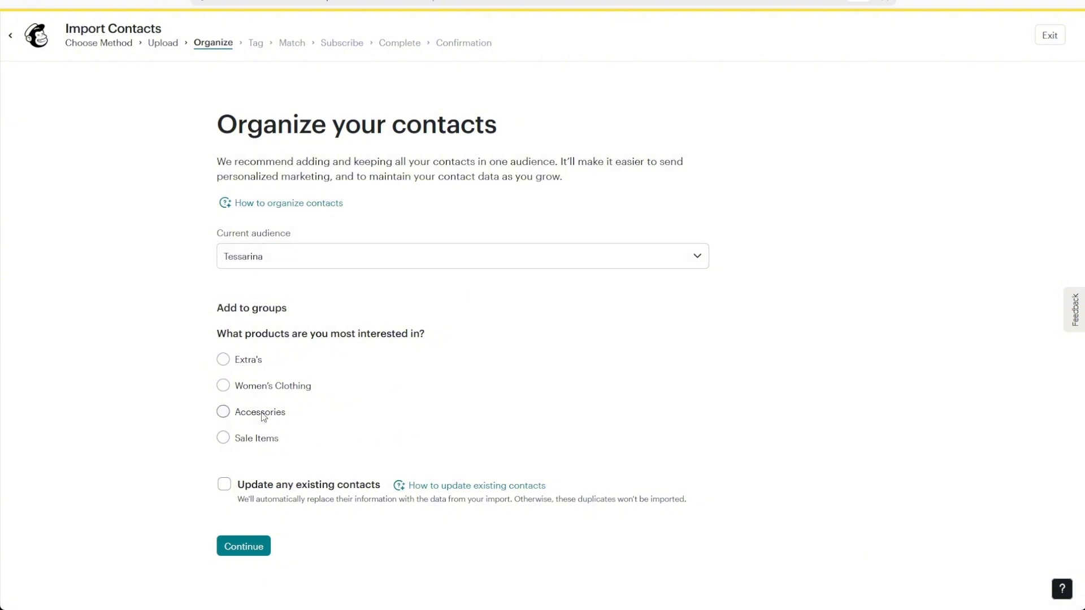
Leave Update existing contacts unchecked and continue to the tagging step
left_click(232, 492)
left_click(231, 493)
left_click(247, 543)
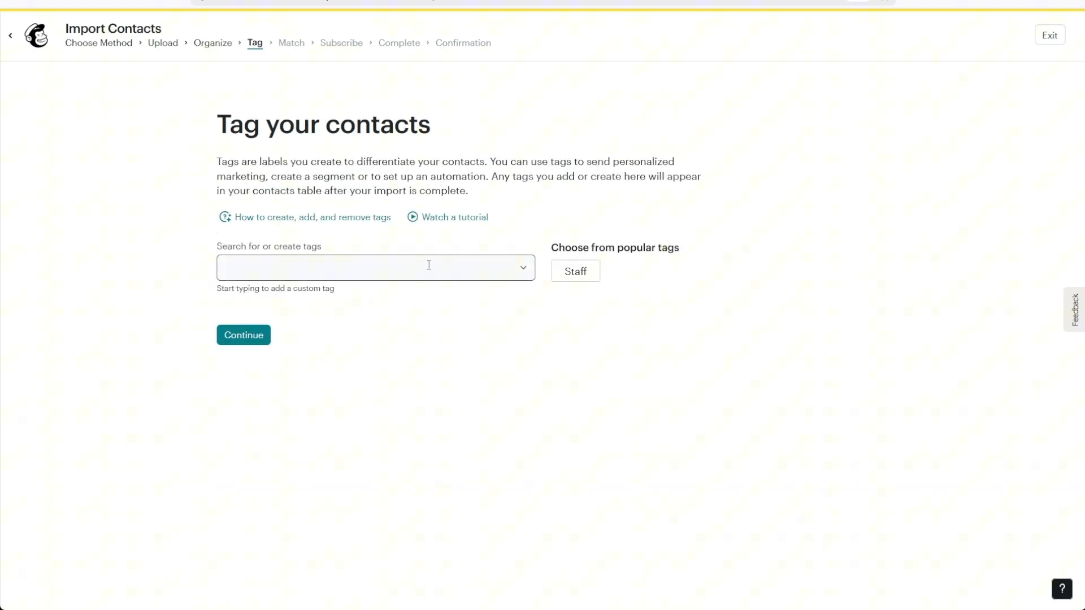
left_click(429, 265)
Search 'New Member' and apply the existing New Members tag
scroll(421, 373, "down", 3)
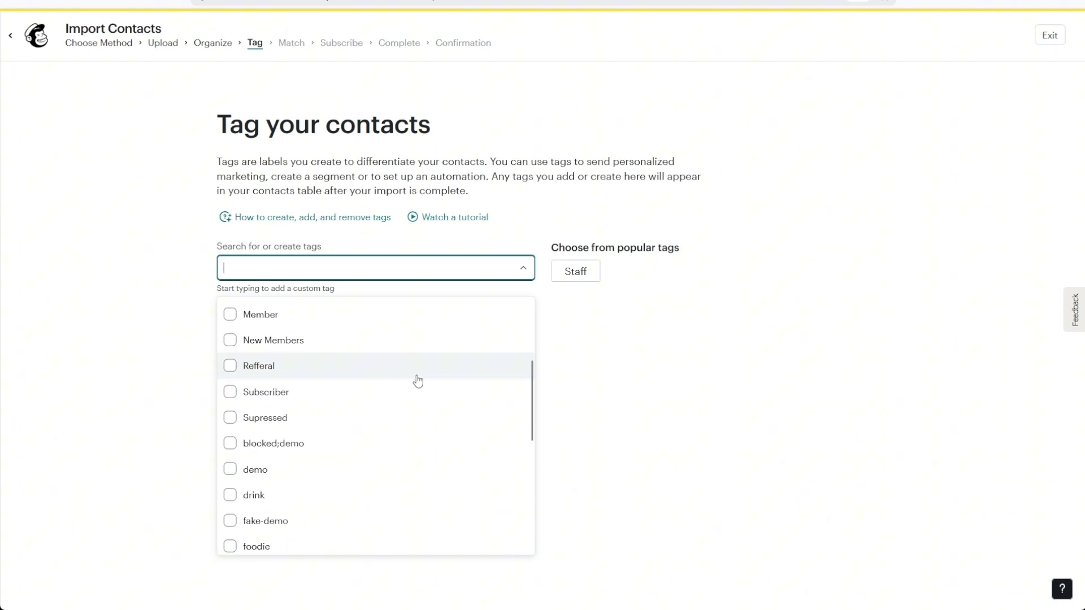
scroll(417, 383, "down", 5)
scroll(403, 421, "up", 3)
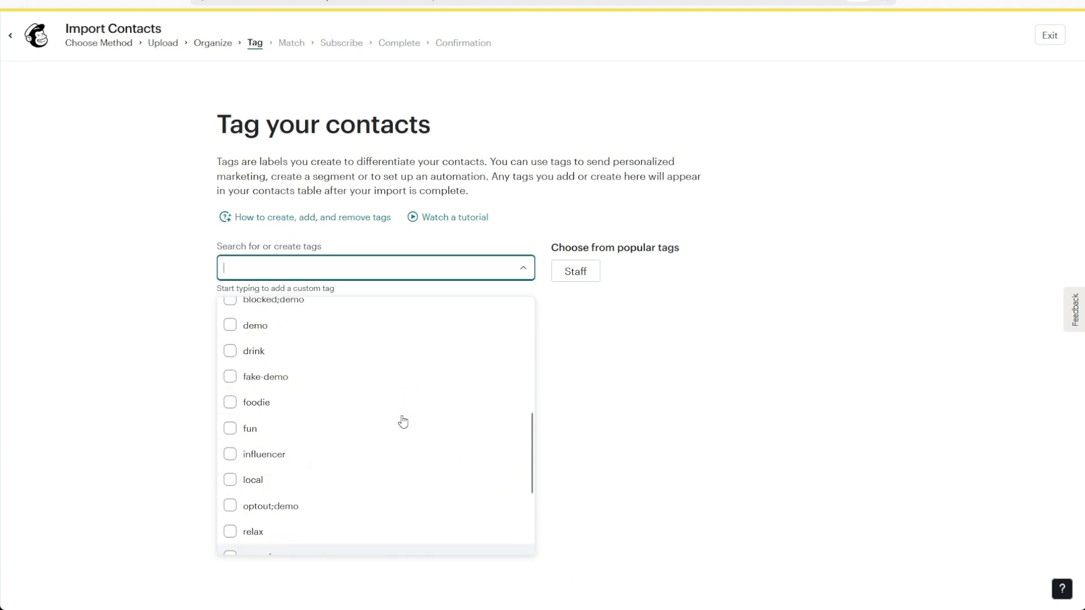
type("New Member")
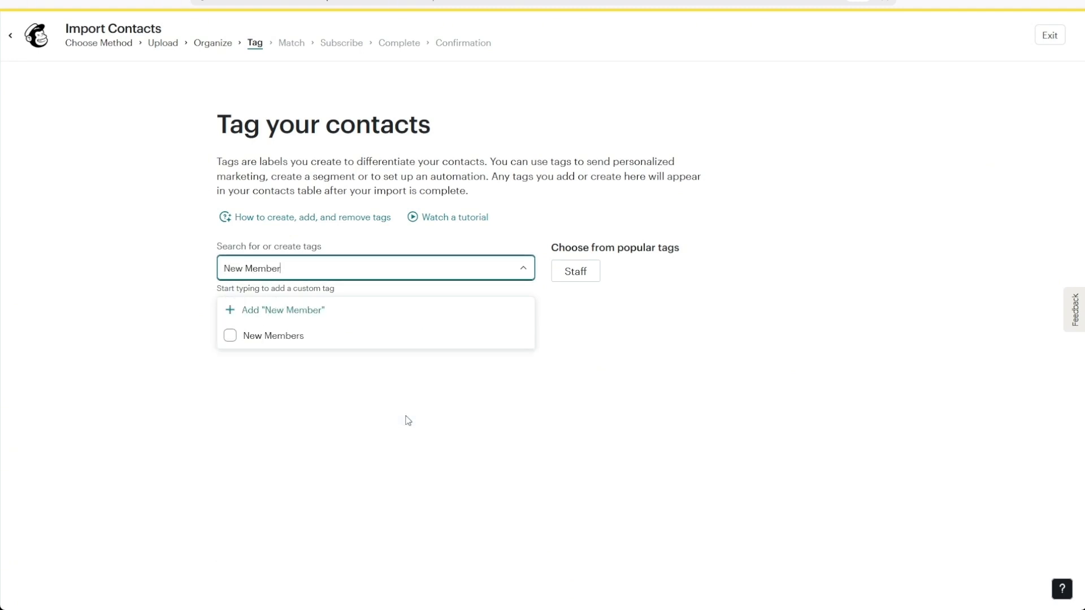
left_click(400, 341)
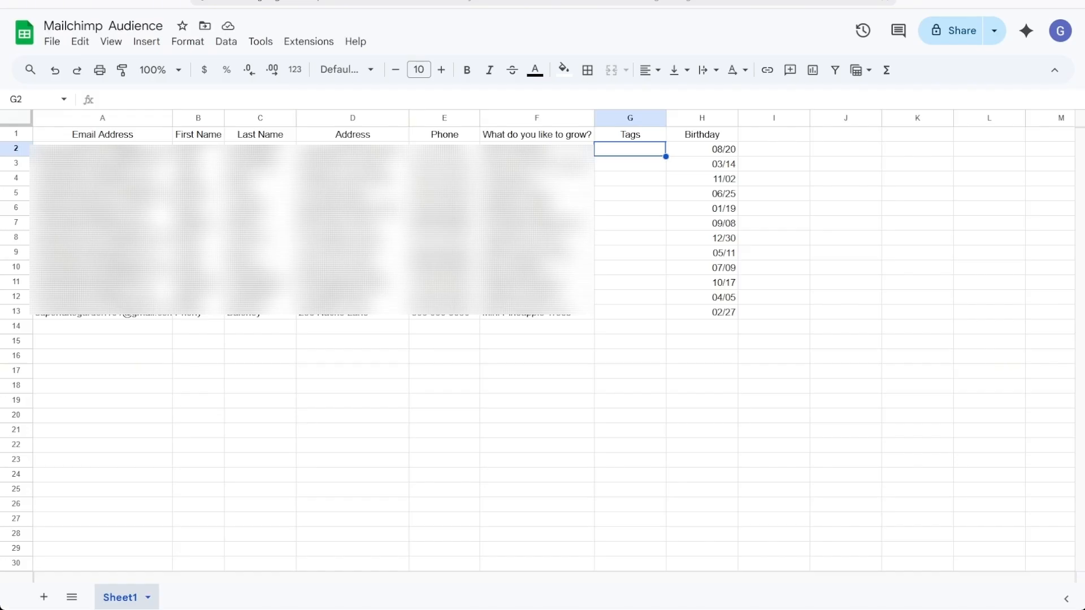
Select and edit the Tags cells G2 to G13 in the contact sheet
left_click_drag(627, 148, 635, 315)
left_click(635, 315)
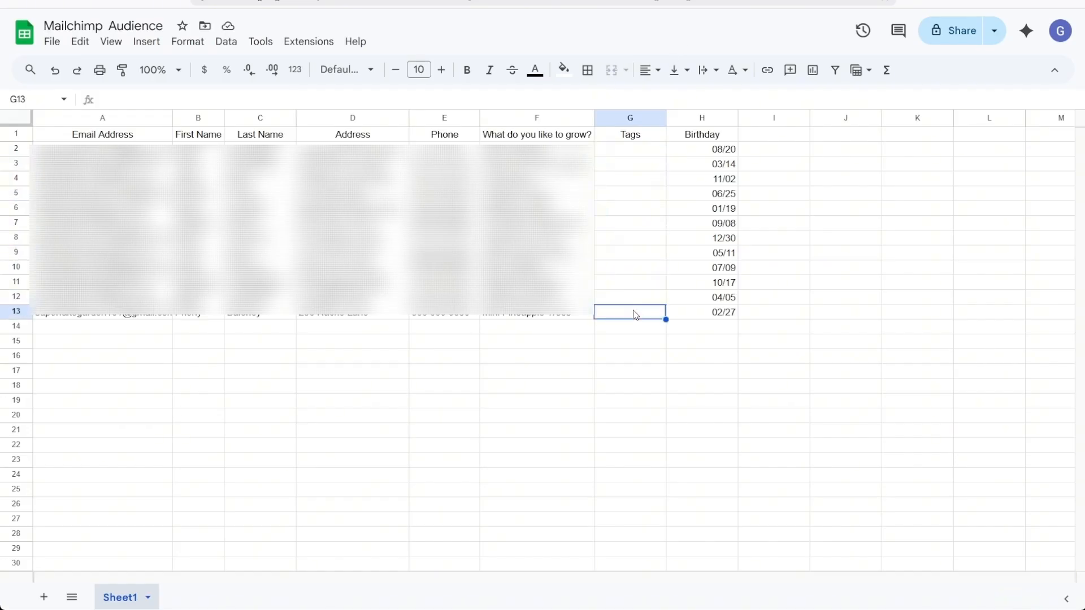
double_click(635, 315)
double_click(629, 296)
left_click_drag(633, 308, 639, 134)
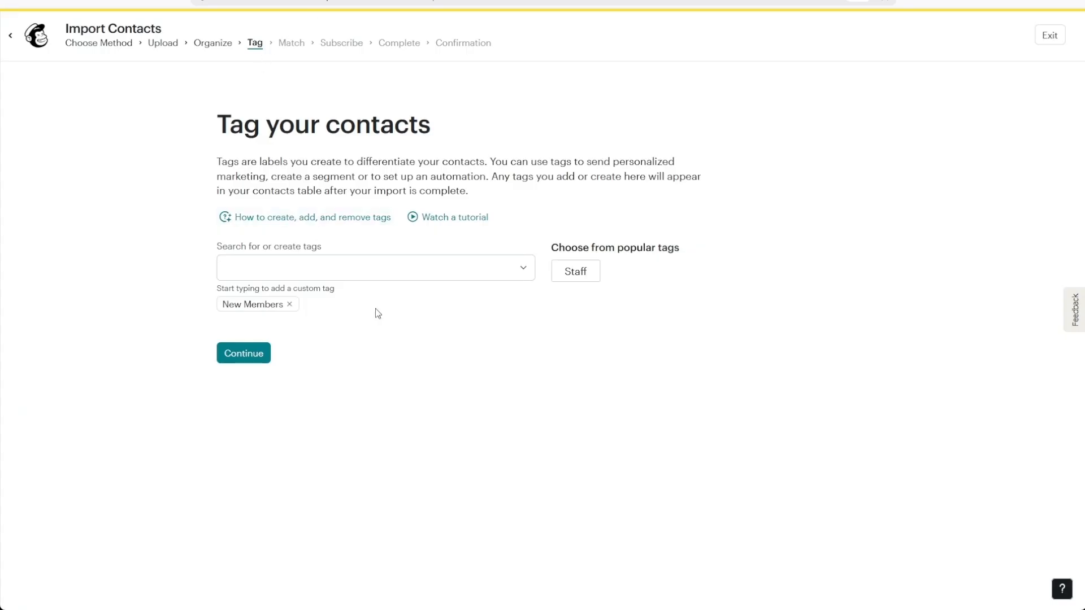
Continue to the Match step and keep Email Address mapped to Email Address
left_click(269, 368)
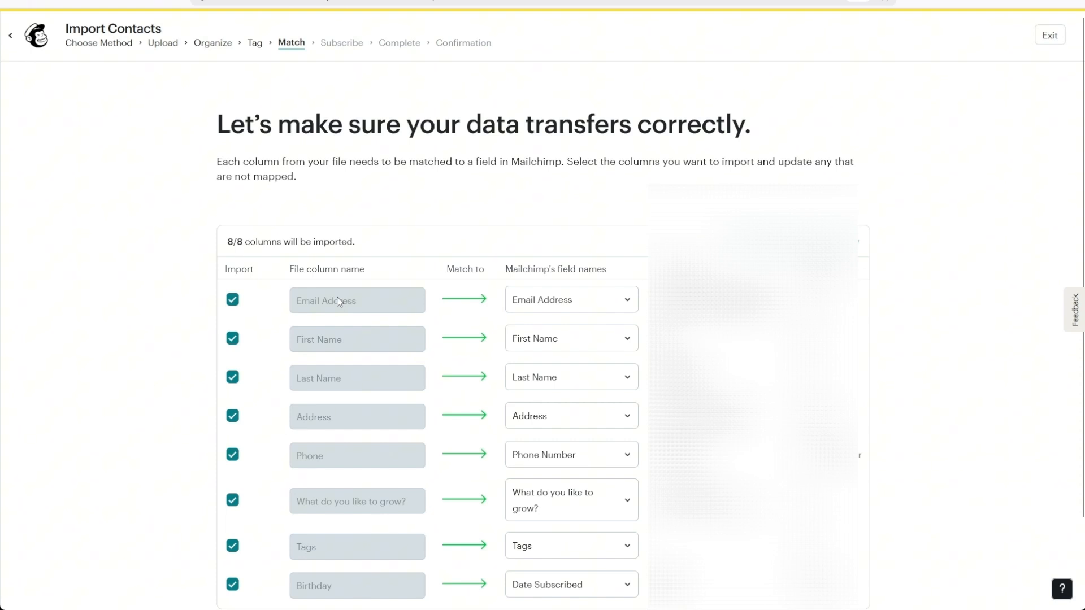
scroll(339, 301, "down", 2)
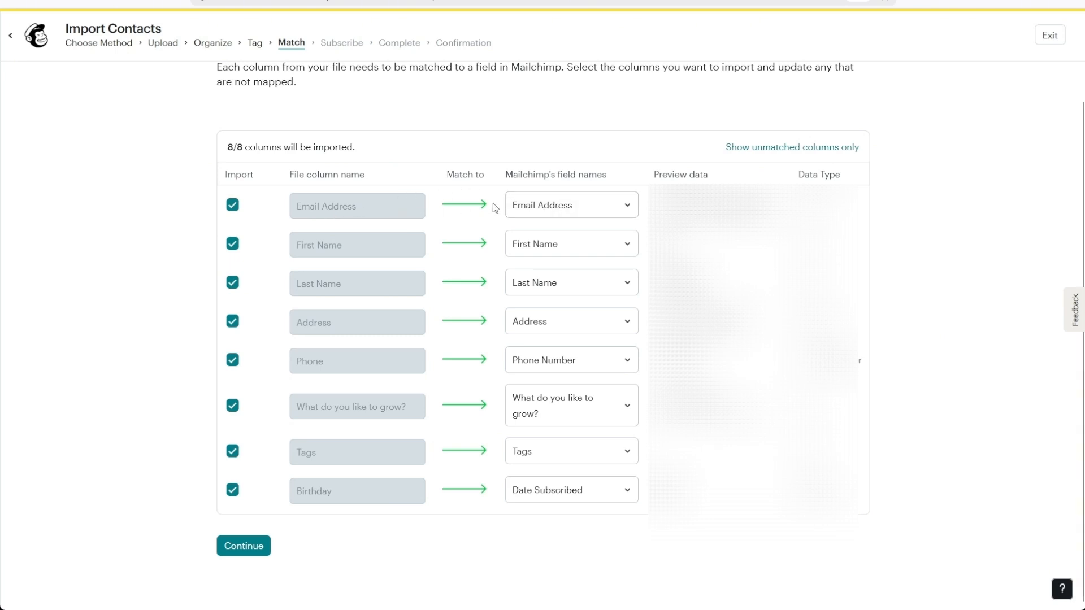
left_click(538, 214)
left_click(593, 223)
Keep the email marketing status as Subscribed and finalize the import for review
left_click(247, 548)
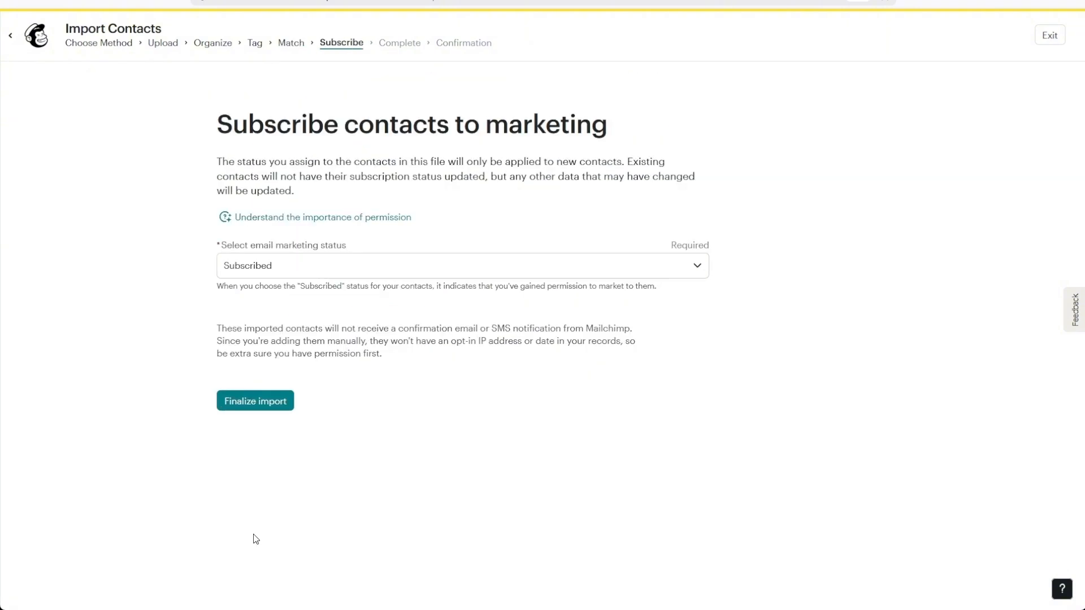
left_click(338, 270)
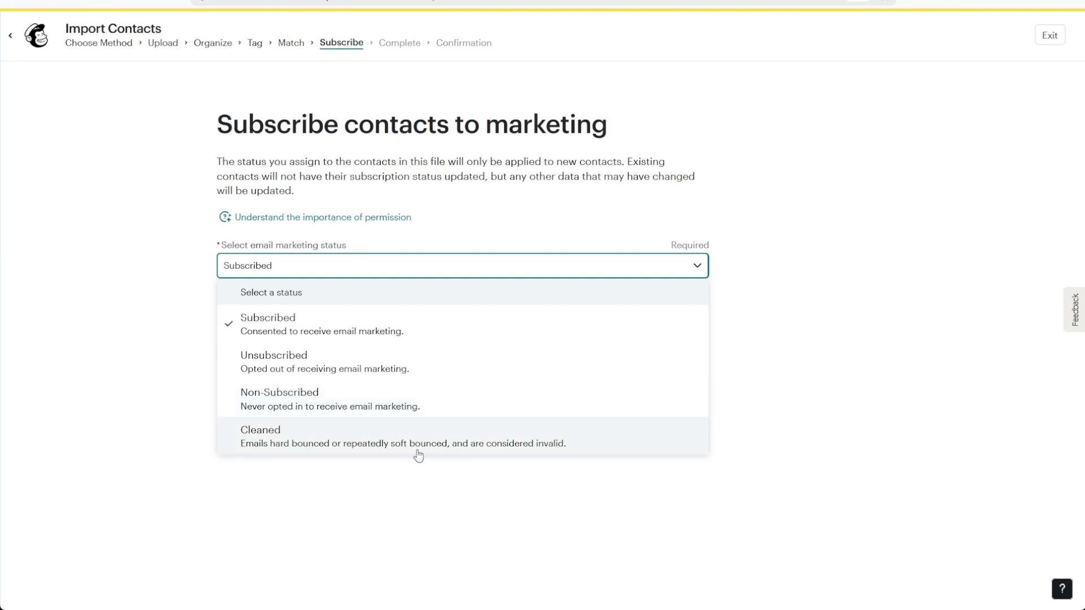
left_click(475, 322)
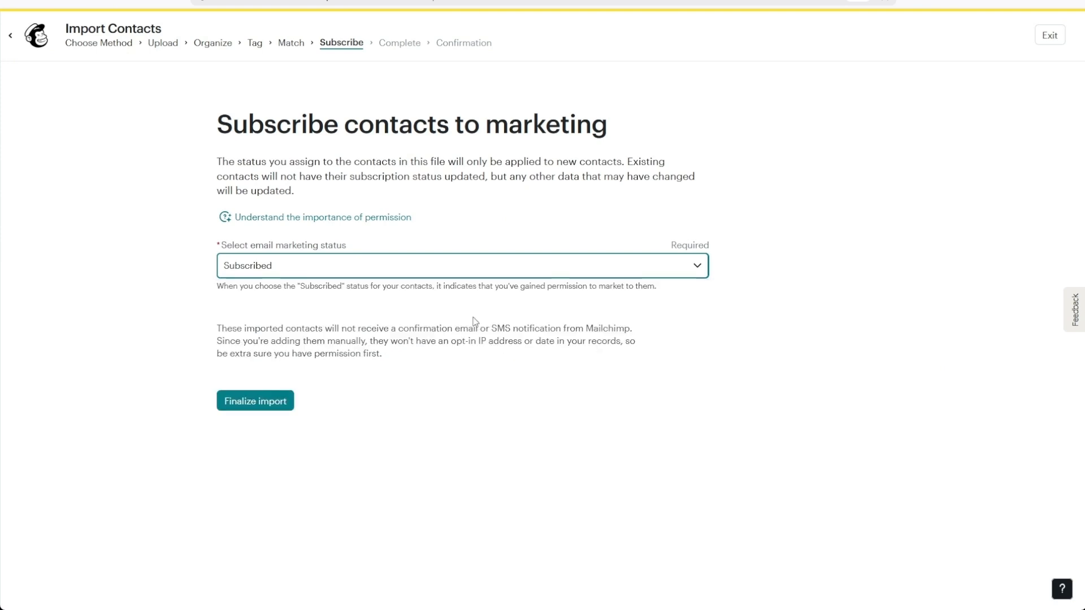
left_click(269, 402)
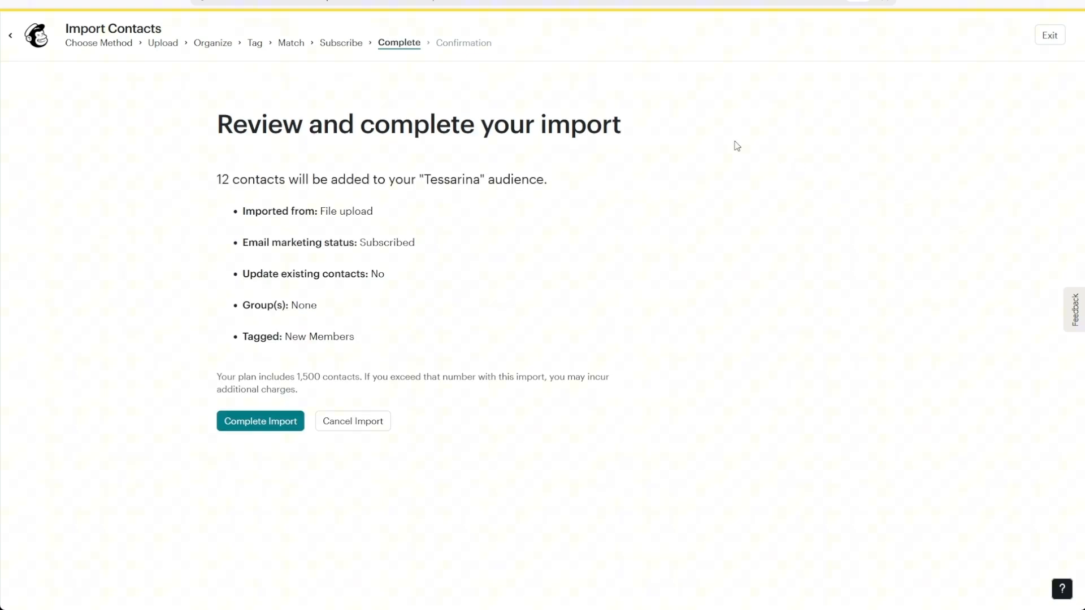
Complete the import and check the 12/12 new contacts confirmation
left_click(249, 423)
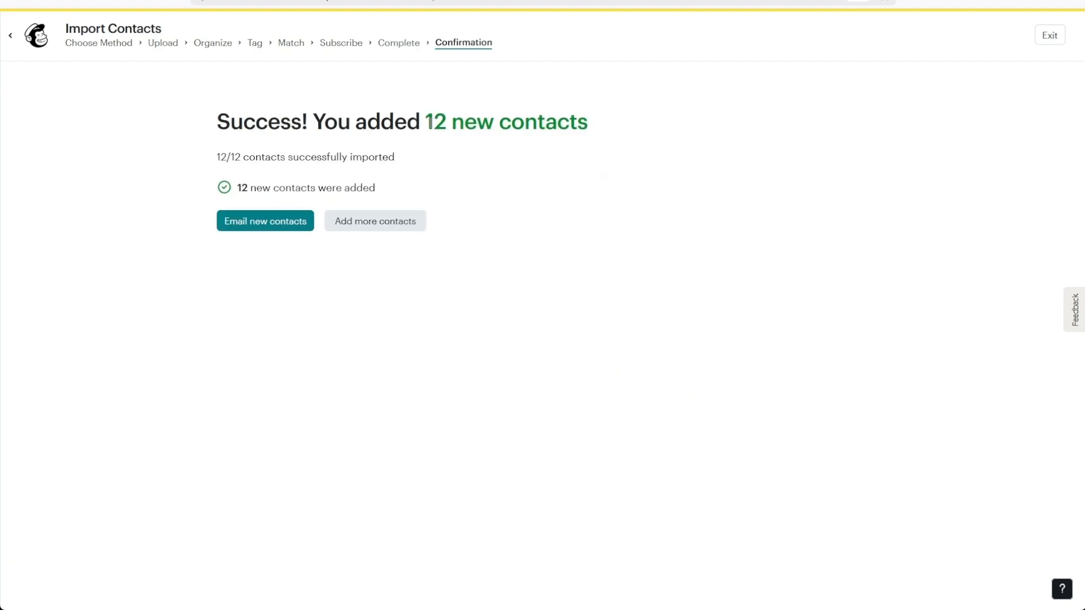
left_click_drag(426, 122, 598, 136)
left_click(600, 135)
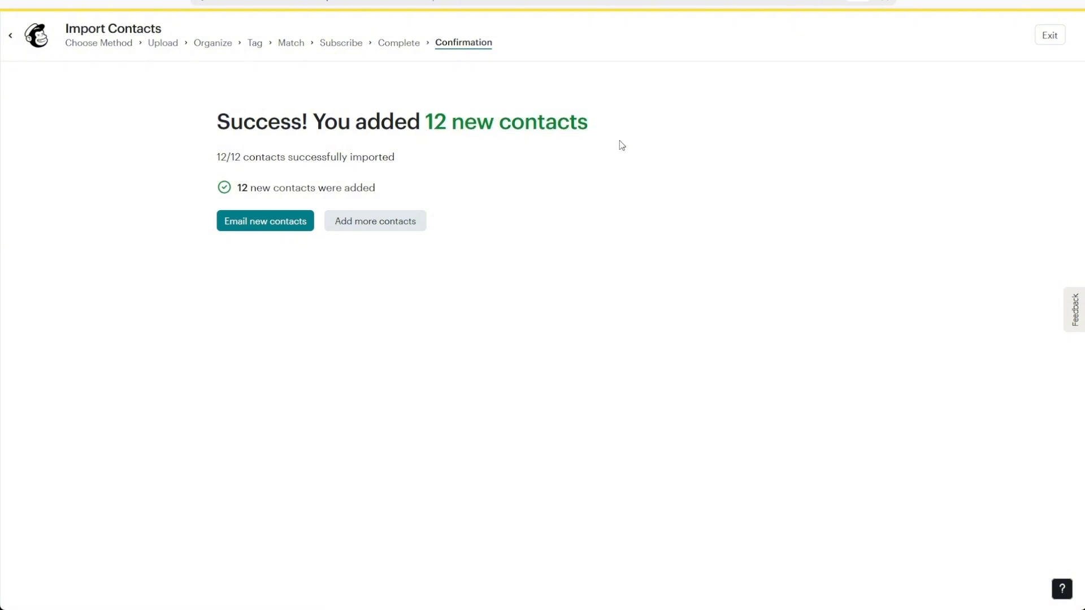